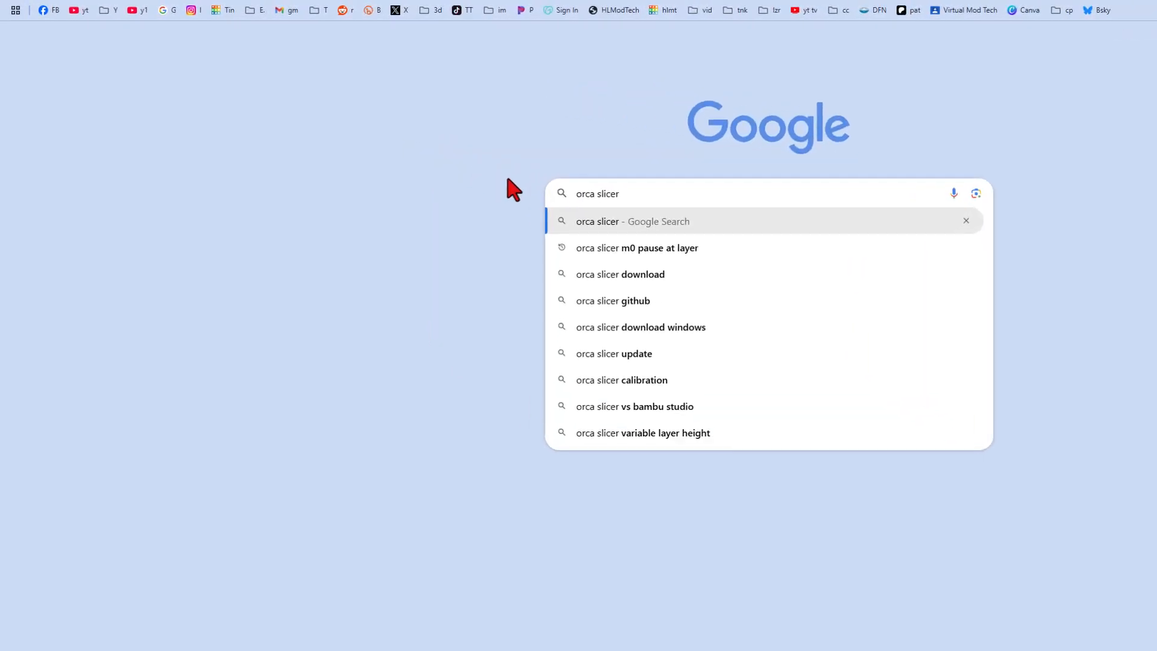
Step: Search the web for orca slicer and open the SoftFever/OrcaSlicer repository on GitHub
key("Return")
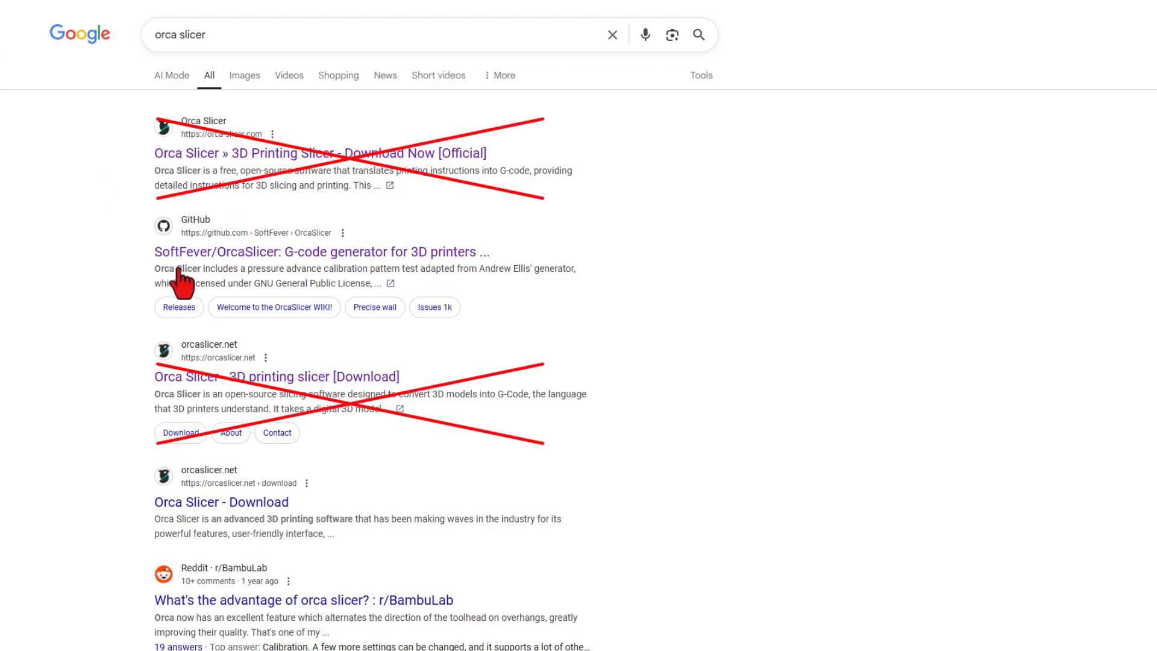
left_click(222, 250)
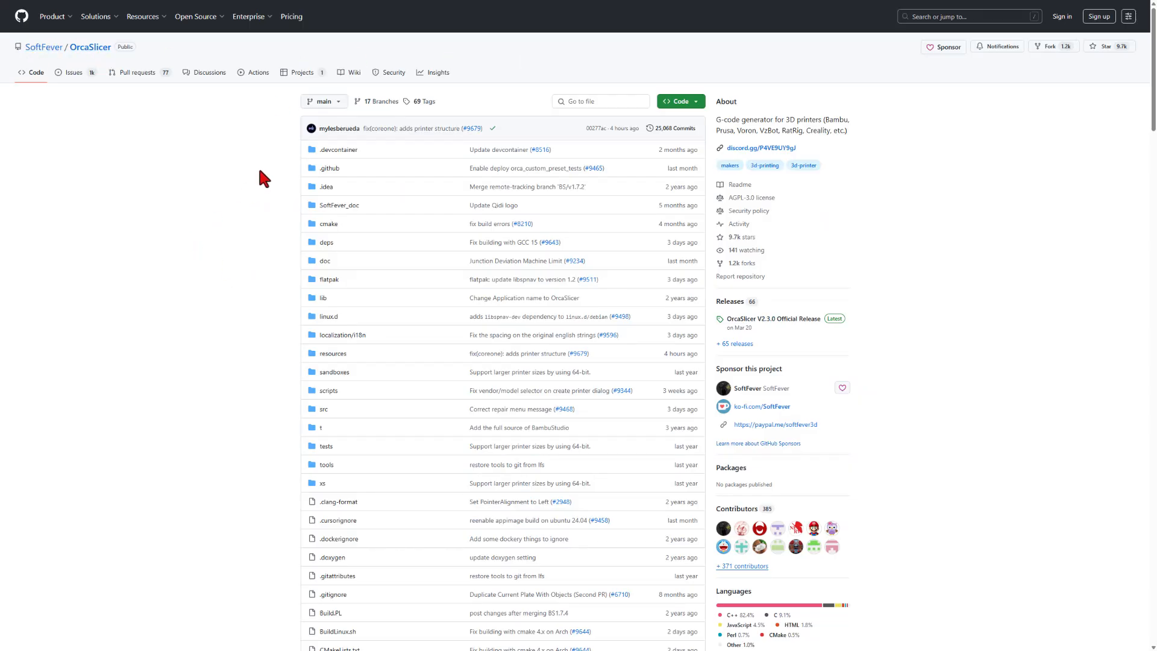
scroll(255, 160, "down", 15)
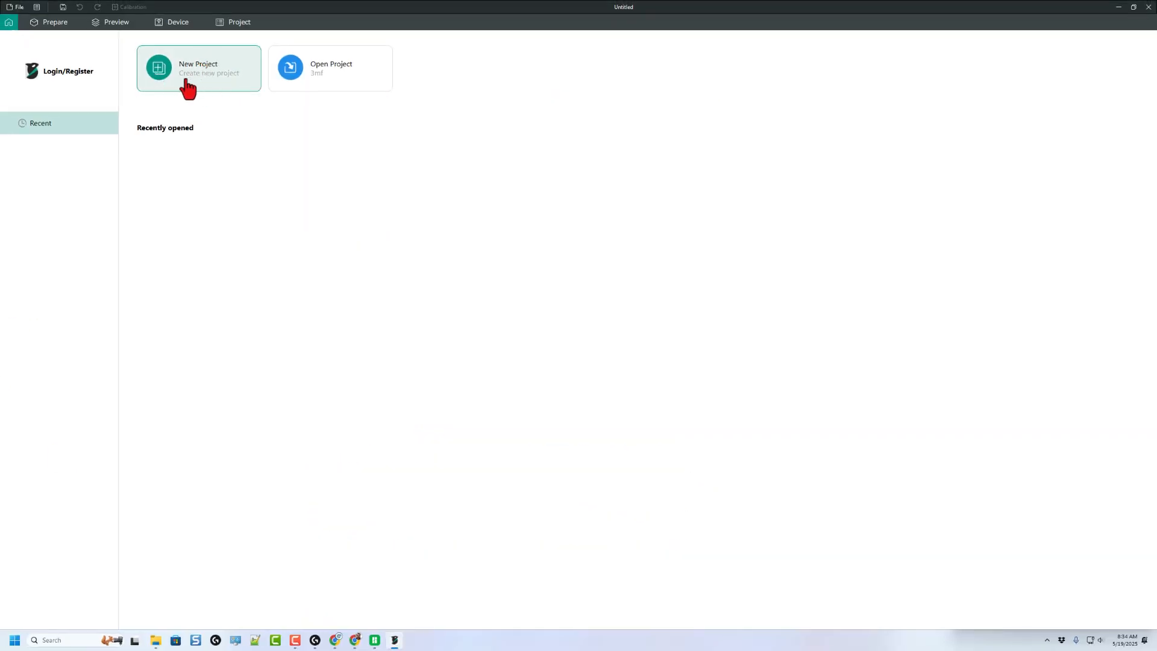
Step: Switch to OrcaSlicer, create a new project and import the v4 star fidget working v2 15.5 STL from the 3dmodeling folder
left_click(199, 83)
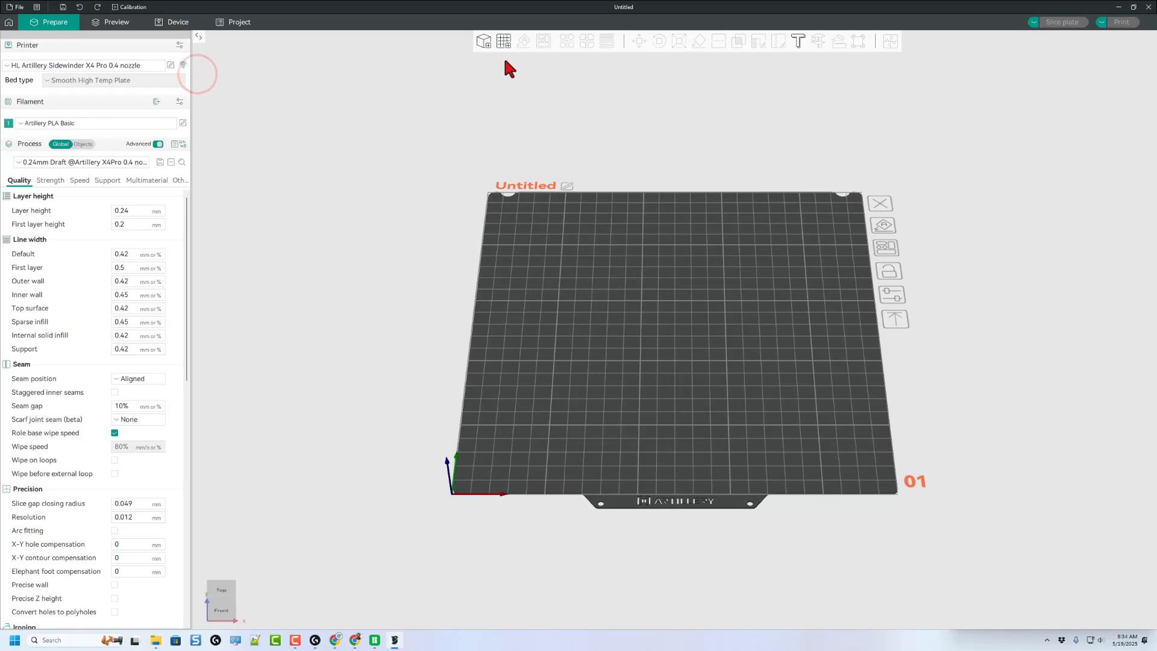
left_click(483, 41)
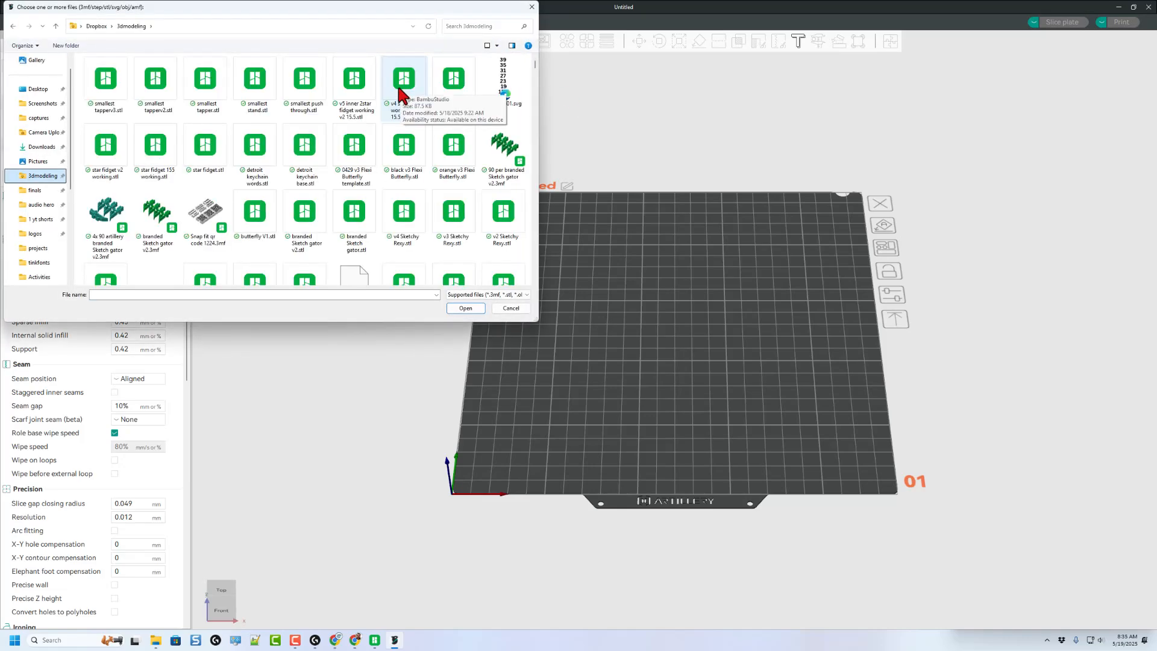
double_click(402, 91)
scroll(678, 404, "up", 3)
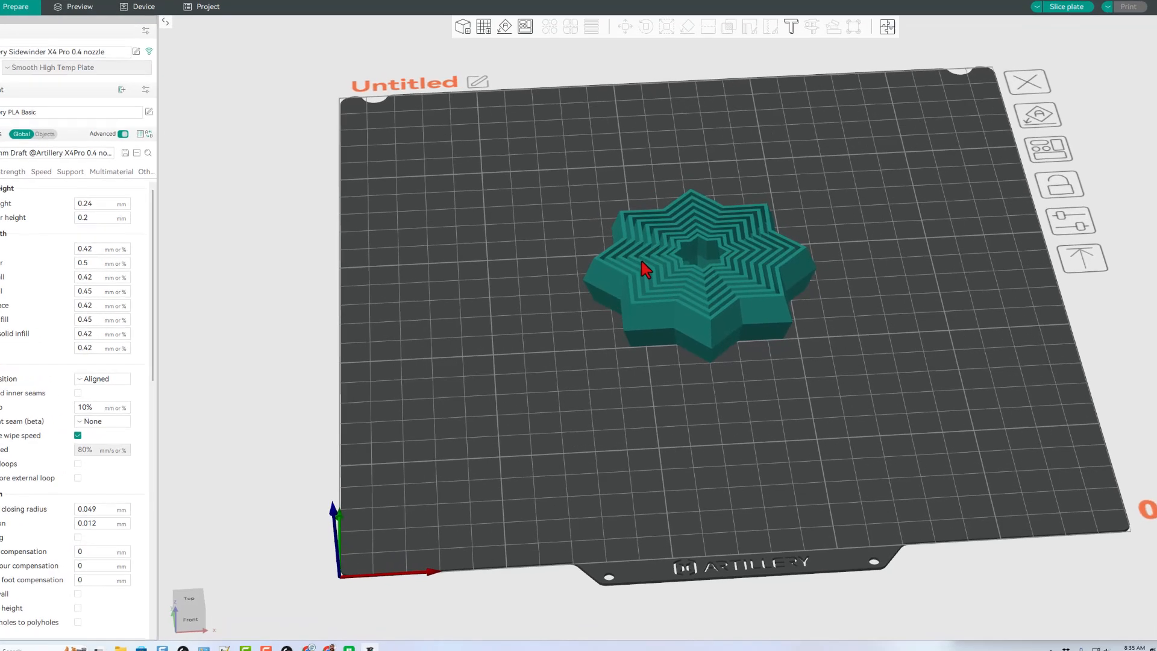
Step: Split the star fidget model on the plate into separate objects
left_click(666, 275)
right_click(665, 273)
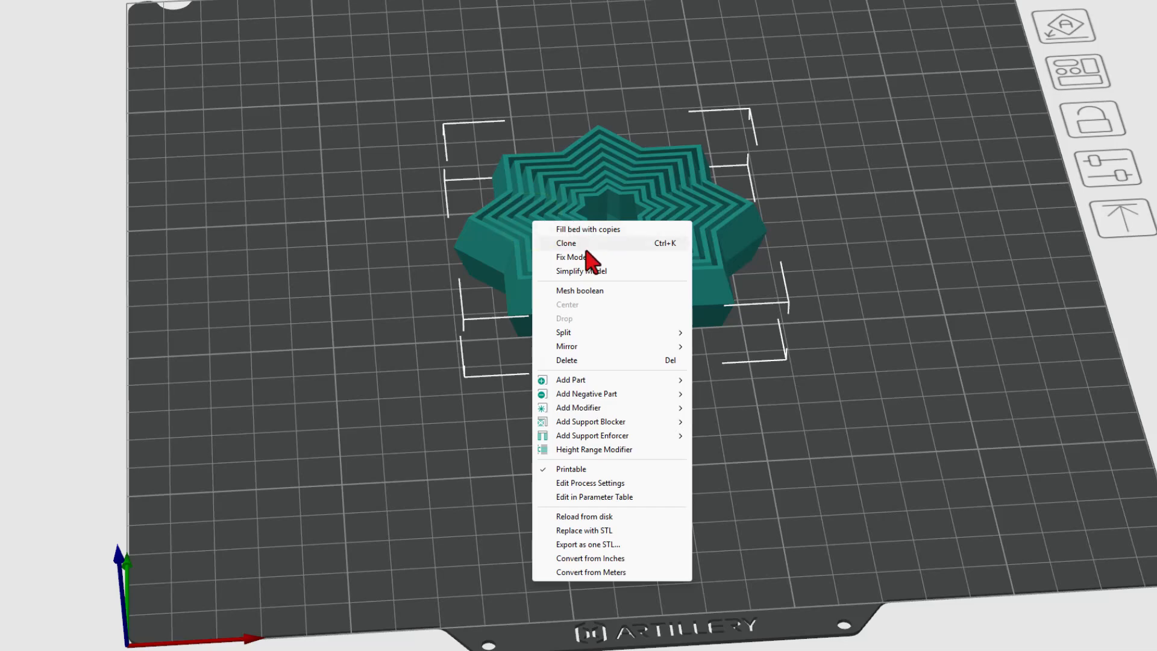
mouse_move(589, 336)
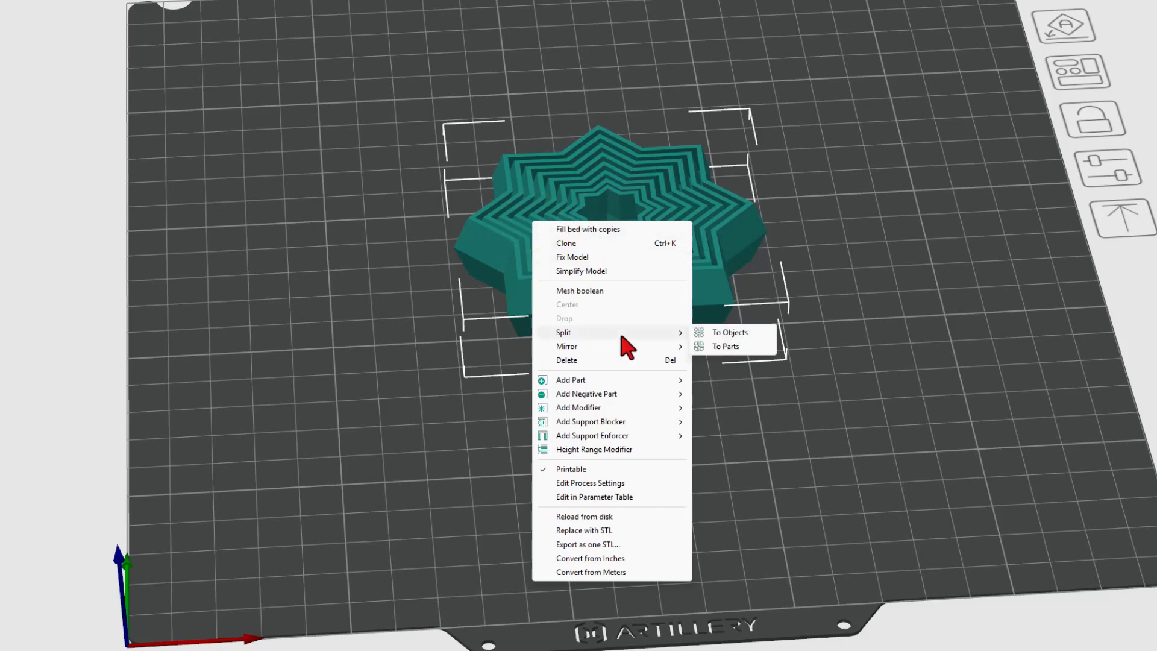
left_click(727, 339)
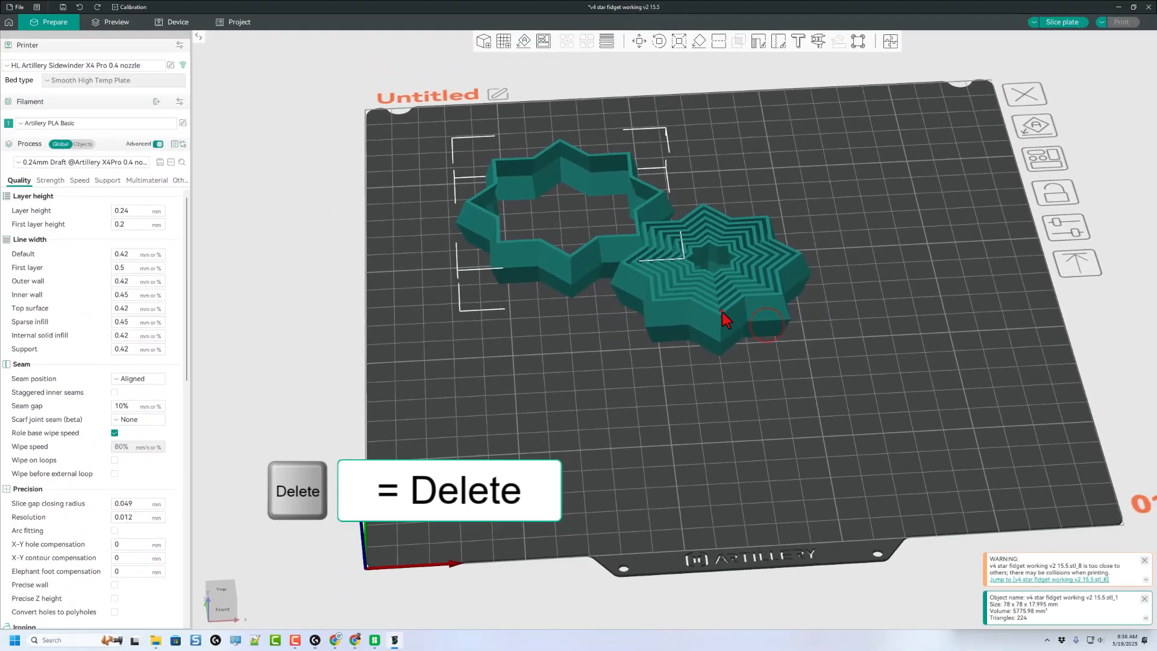
Step: Pull the nested star rings apart one by one and spread them across the build plate
left_click_drag(674, 300, 777, 198)
left_click_drag(721, 285, 979, 337)
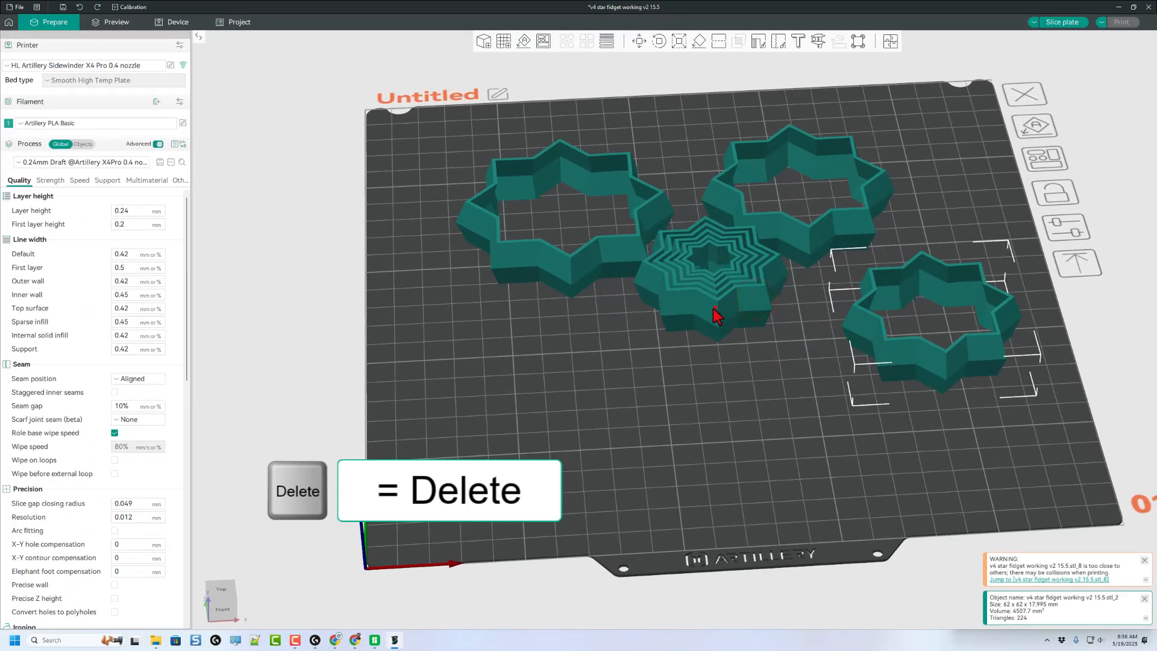
left_click_drag(714, 309, 560, 371)
left_click_drag(781, 274, 763, 360)
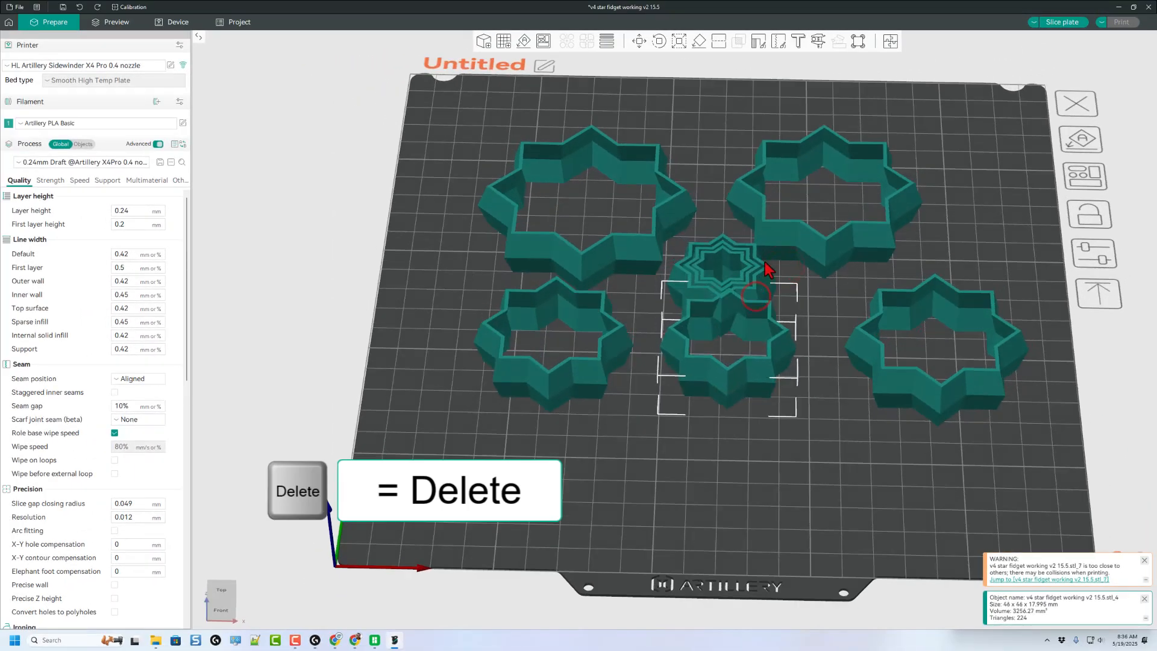
left_click_drag(765, 270, 849, 330)
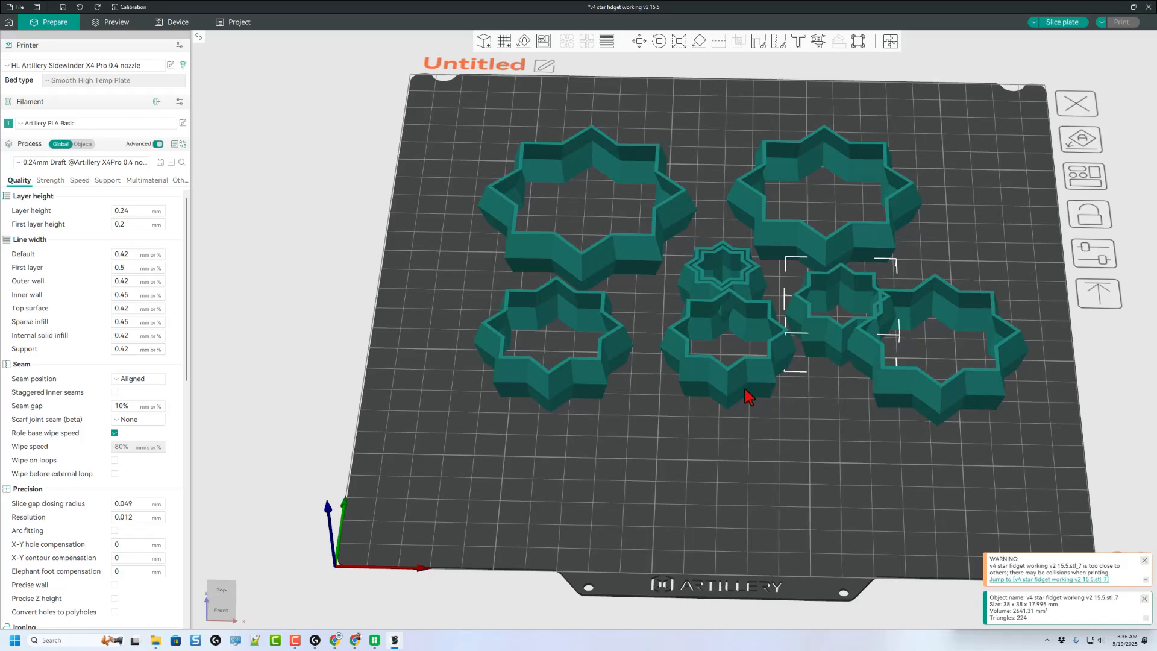
Step: Undo all the ring moves back to the nested star arrangement
key("ctrl+z")
key("ctrl+z")
key("ctrl+z")
key("ctrl+z")
key("ctrl+z")
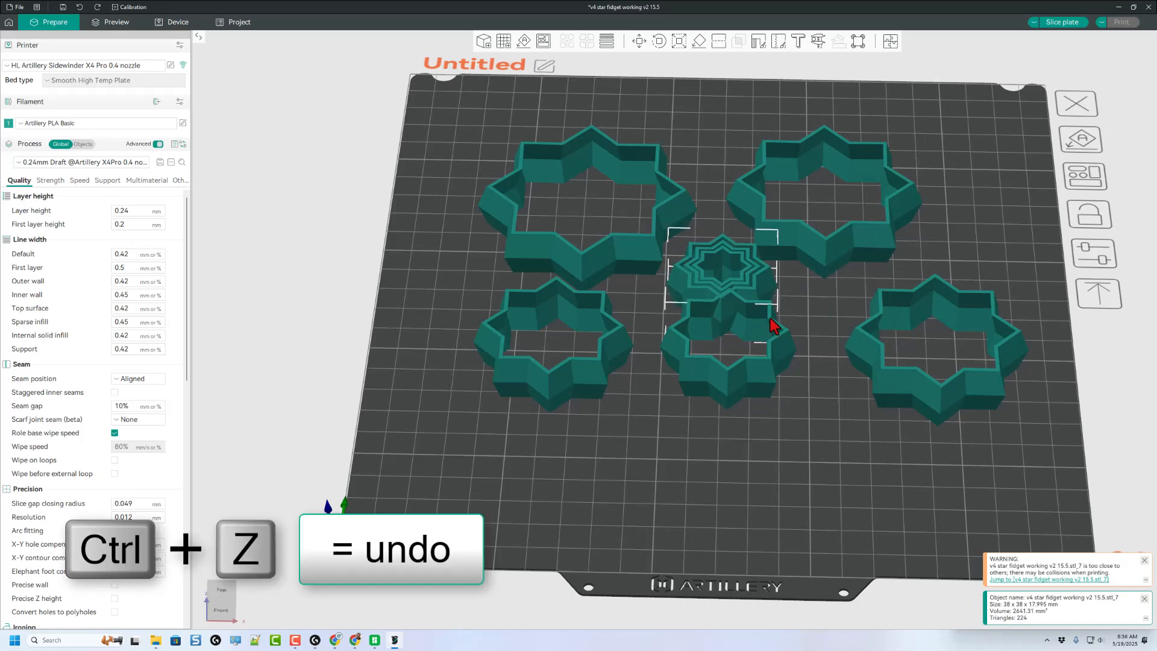
key("ctrl+z")
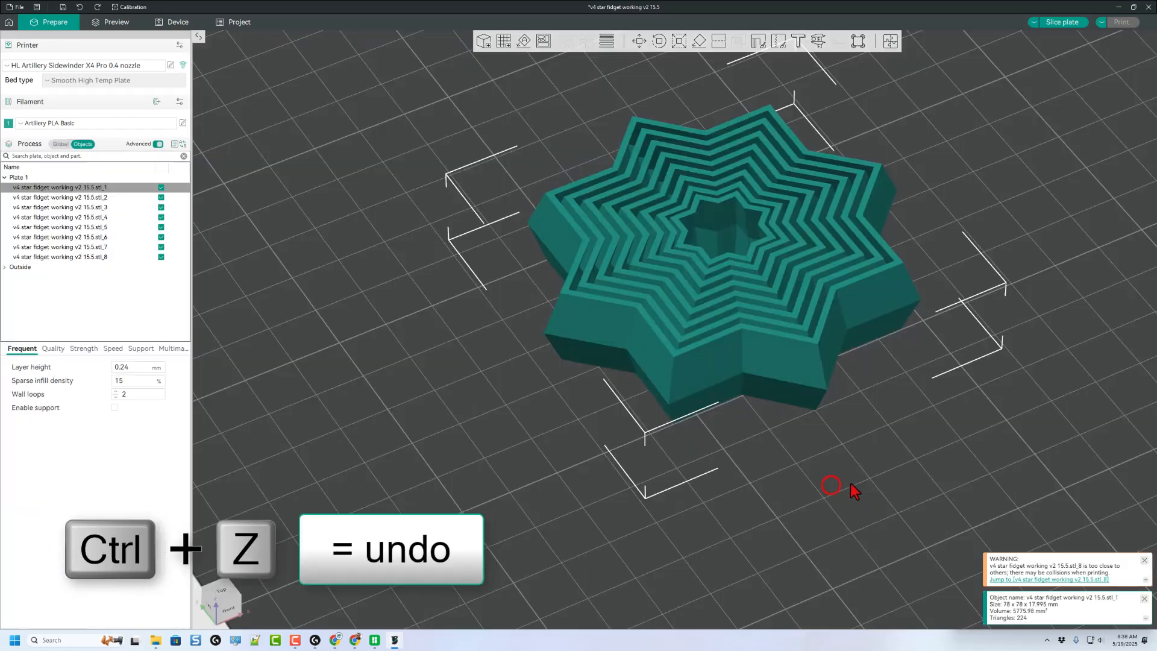
left_click_drag(851, 483, 833, 481)
left_click_drag(760, 586, 757, 586)
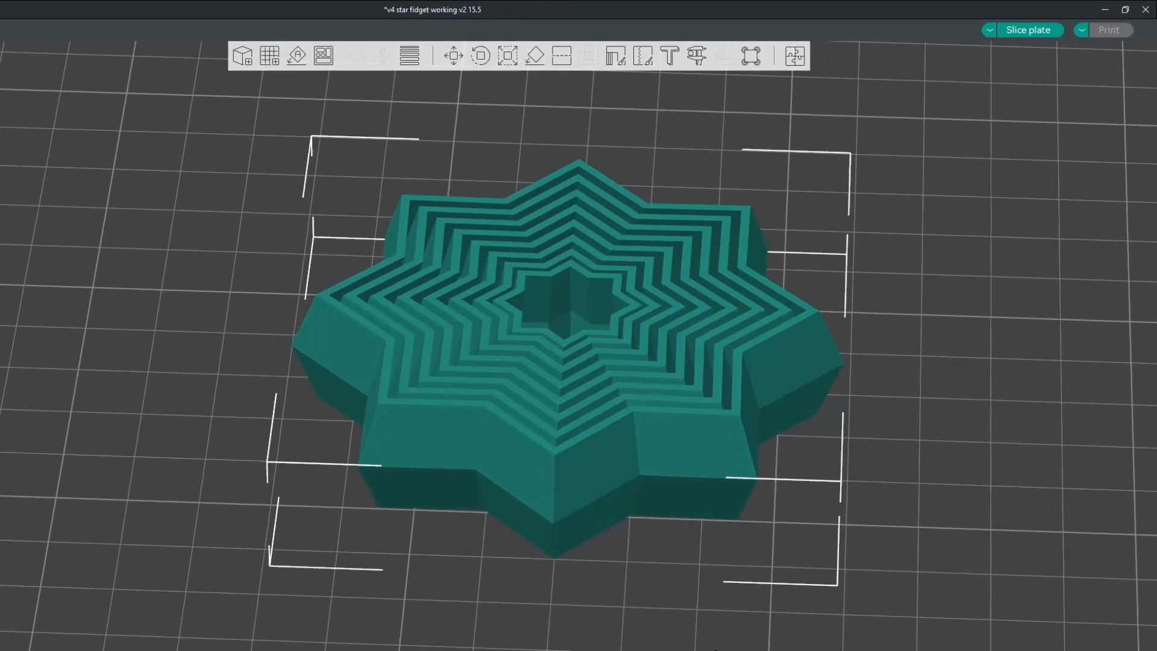
Step: Measure the angle between two sloping outer faces at the front of the largest star ring
left_click(696, 58)
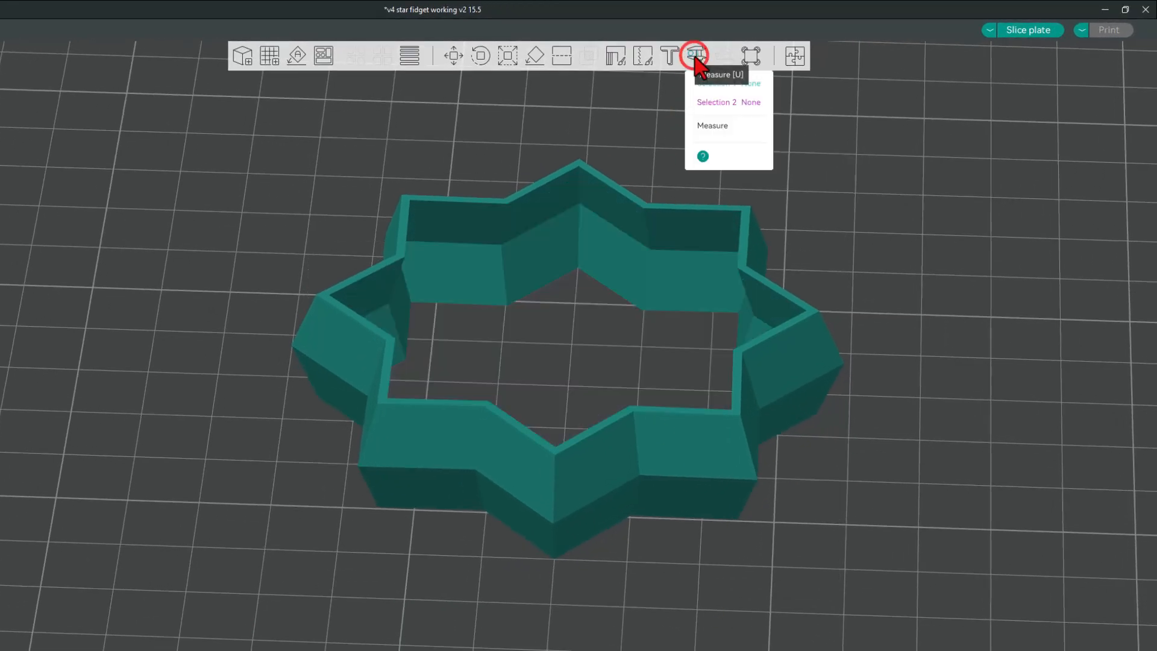
left_click(657, 462)
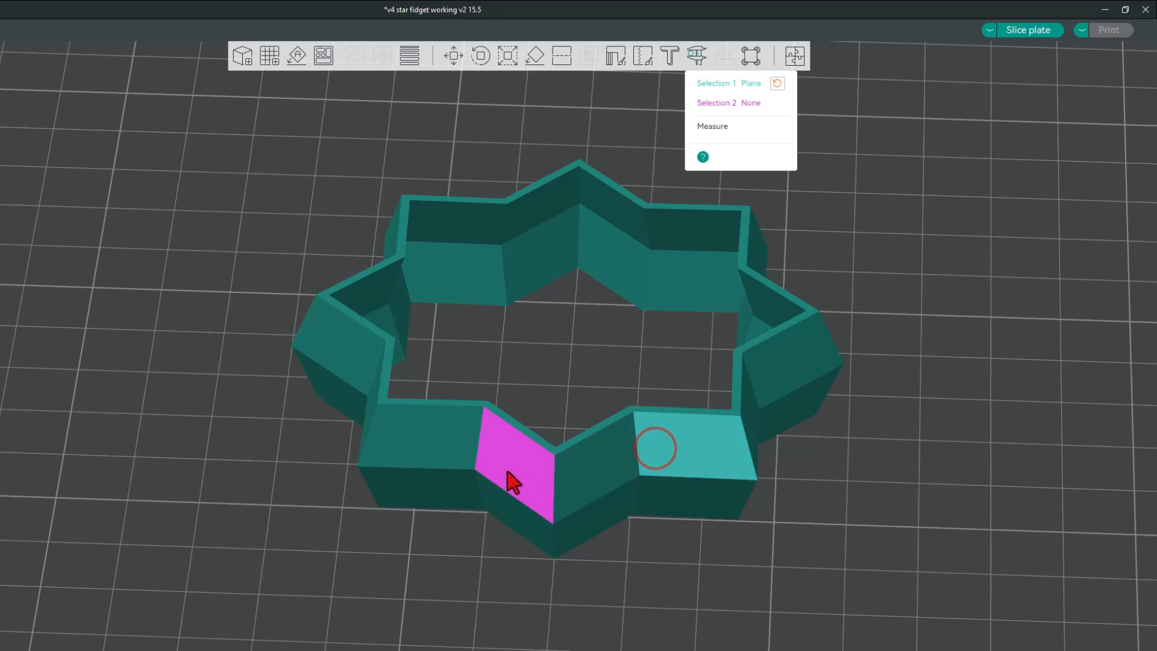
left_click(507, 469)
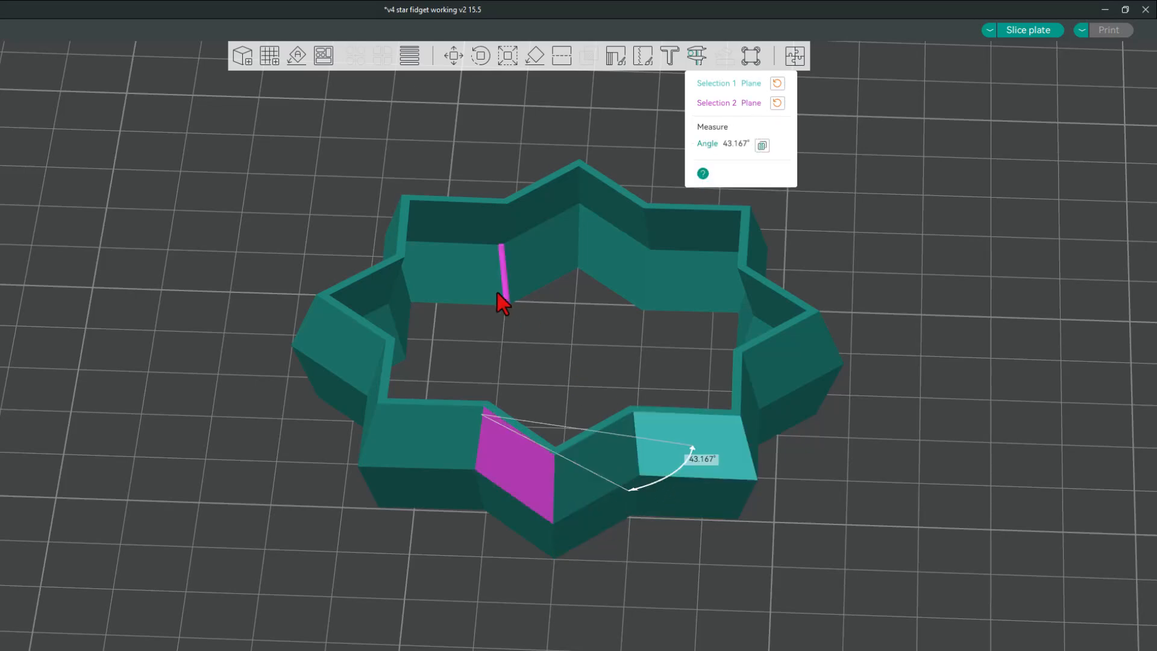
Step: Measure the distance from the front outer face to the rear inner face of the largest ring, then close the Measure tool
left_click(475, 264)
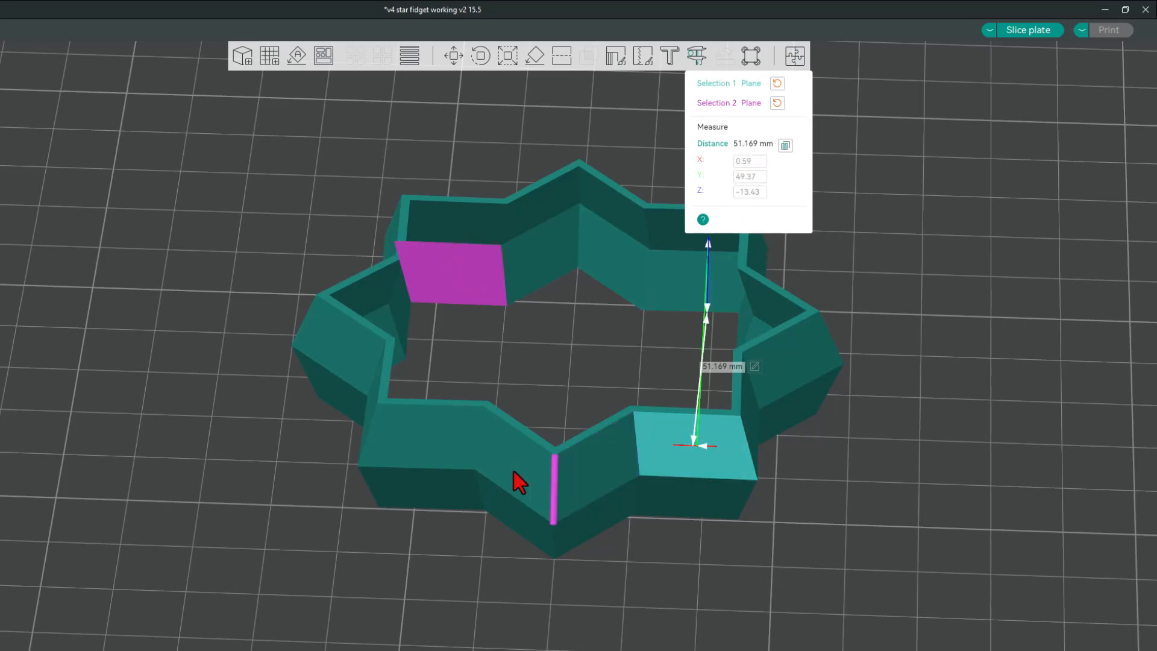
left_click_drag(538, 384, 562, 378)
left_click_drag(567, 539, 550, 344)
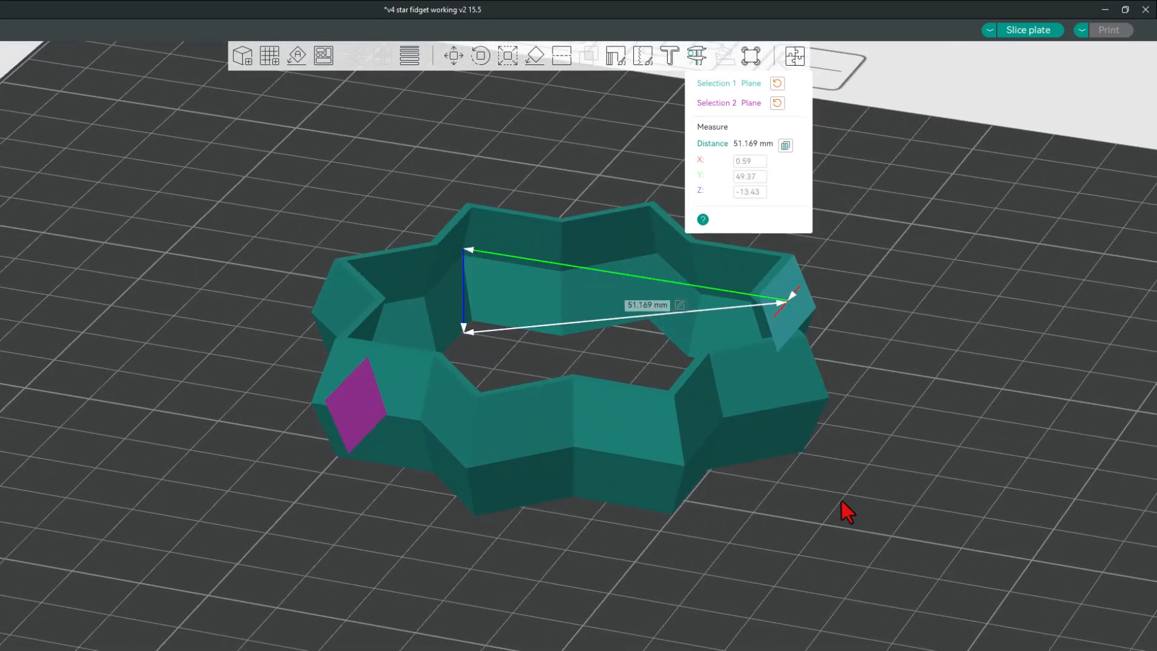
left_click_drag(837, 500, 793, 520)
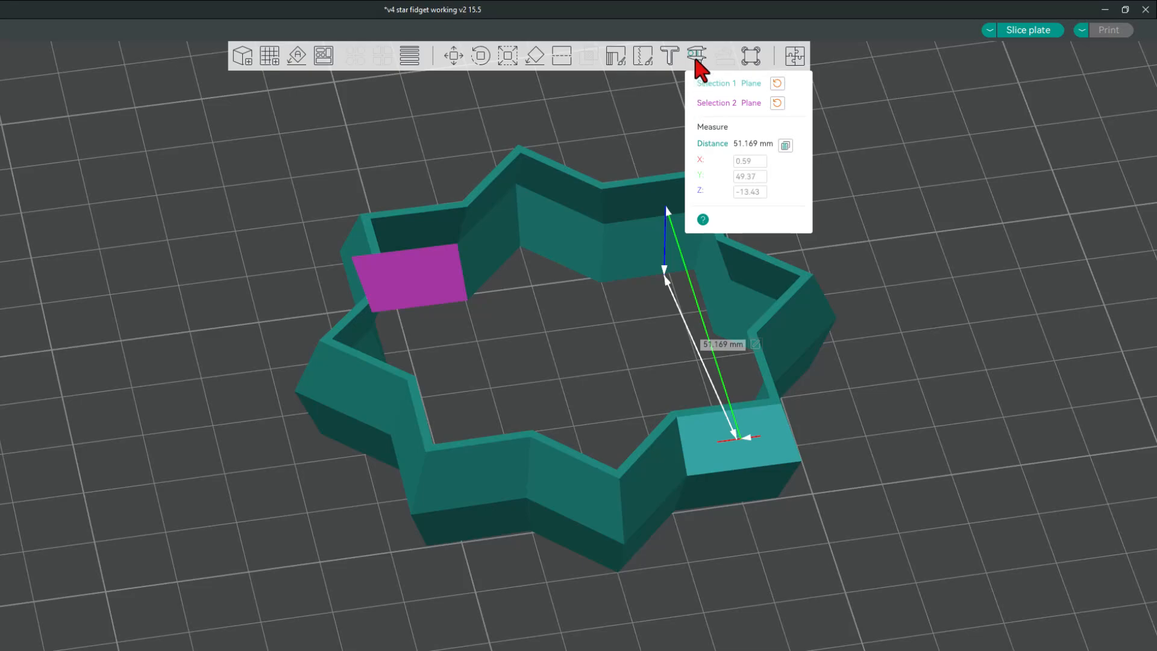
left_click(696, 57)
scroll(870, 284, "down", 4)
left_click_drag(831, 585, 856, 587)
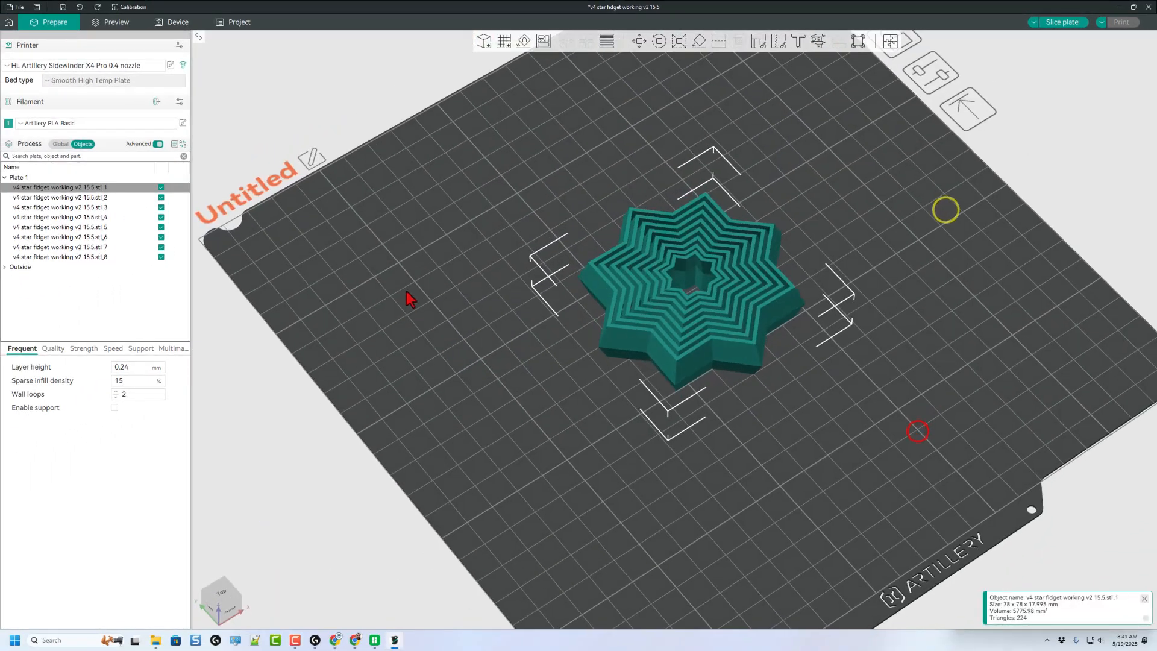
left_click_drag(406, 291, 391, 286)
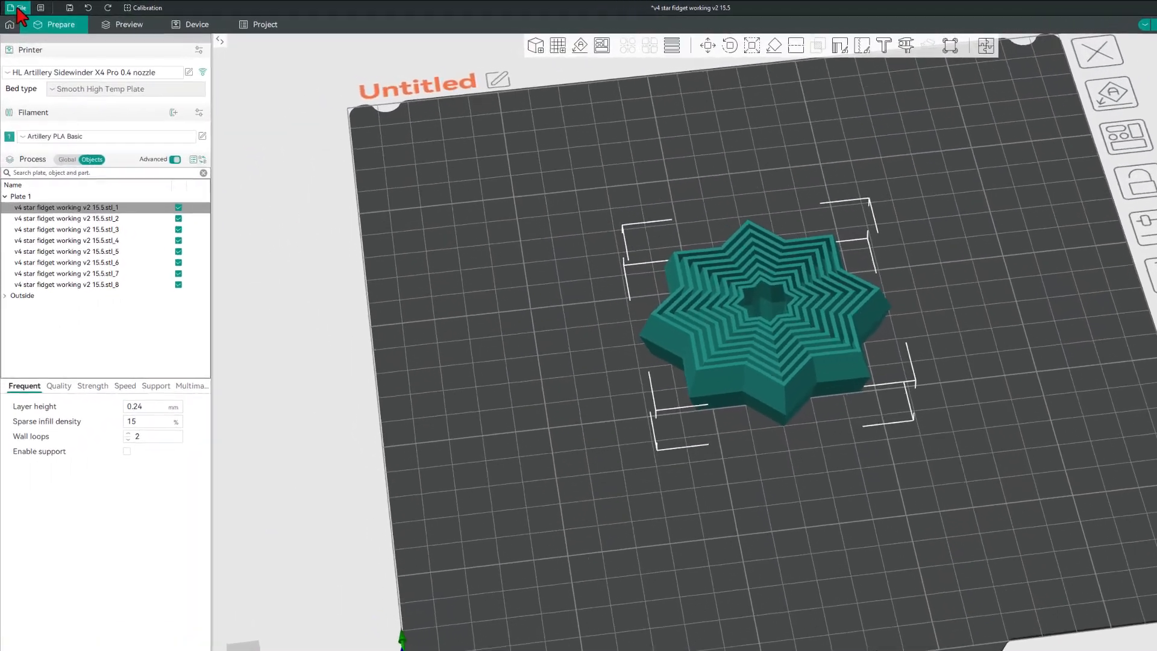
Step: Export all objects as separate STLs into a new folder named star inside the 3dmodeling folder
left_click(12, 6)
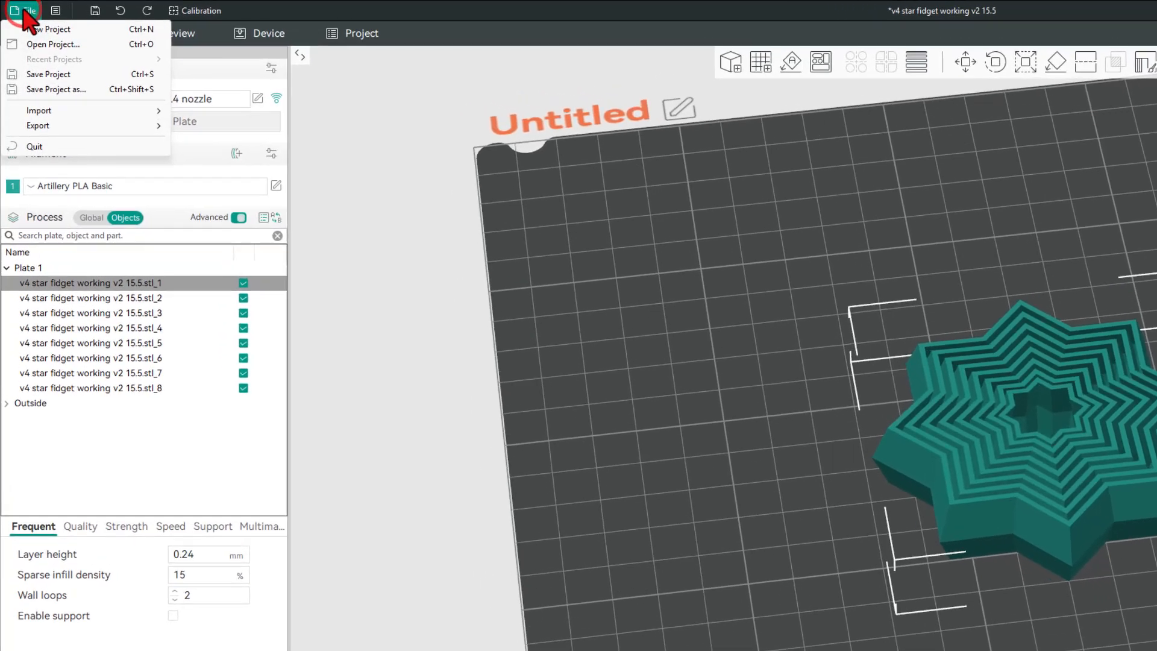
mouse_move(45, 124)
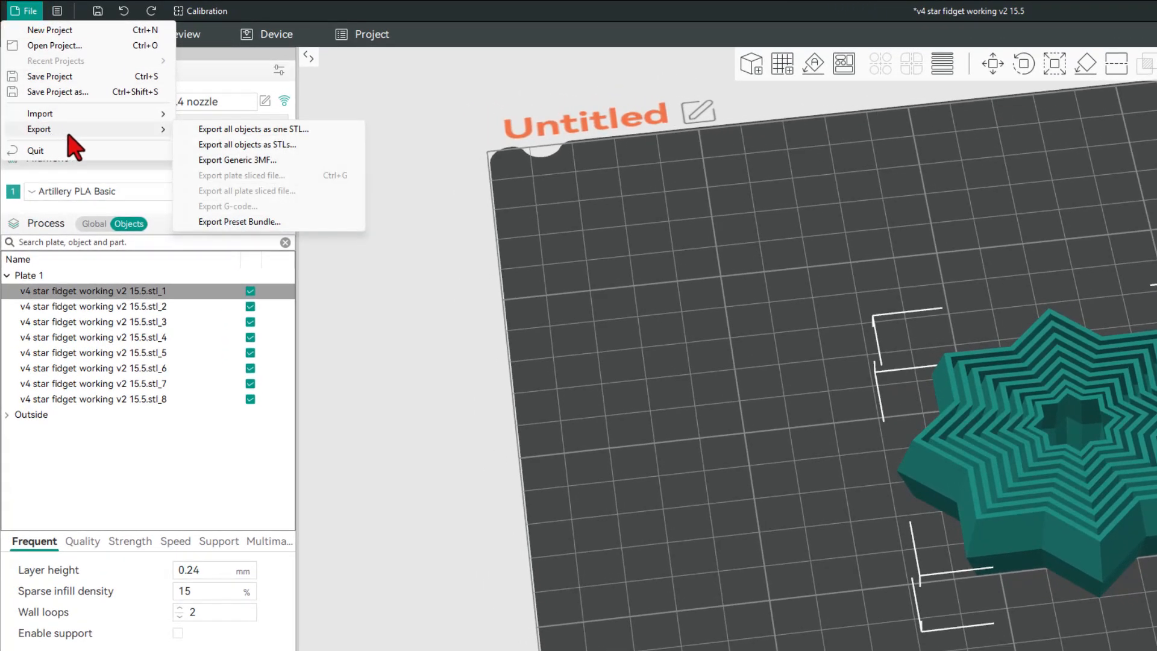
left_click(241, 146)
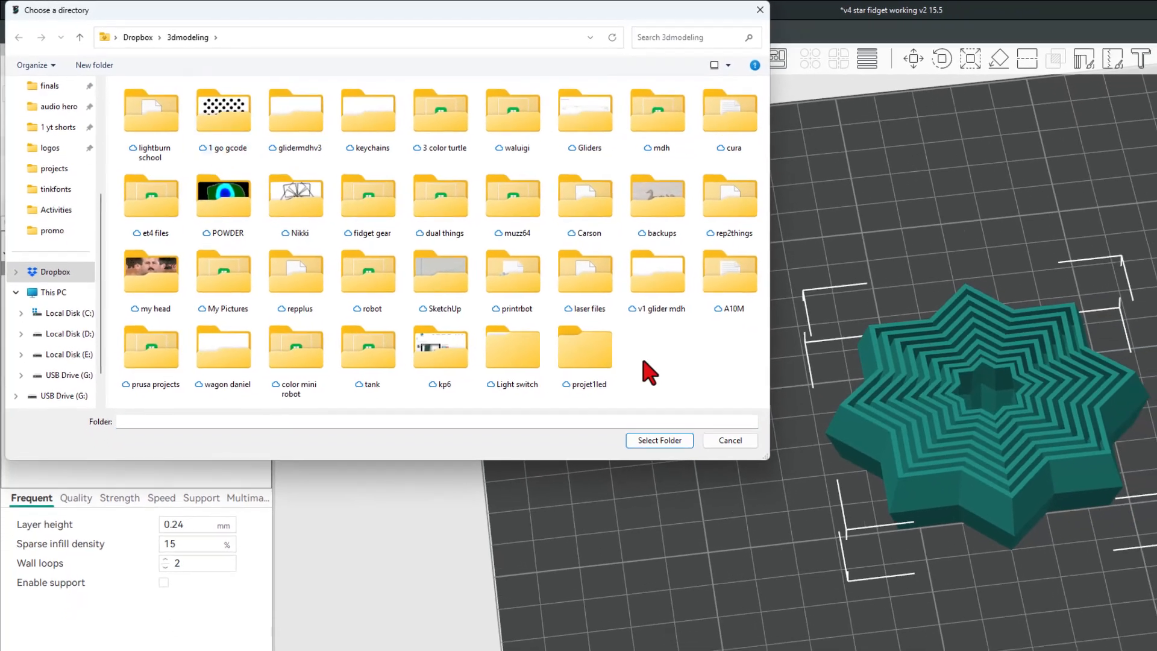
right_click(691, 401)
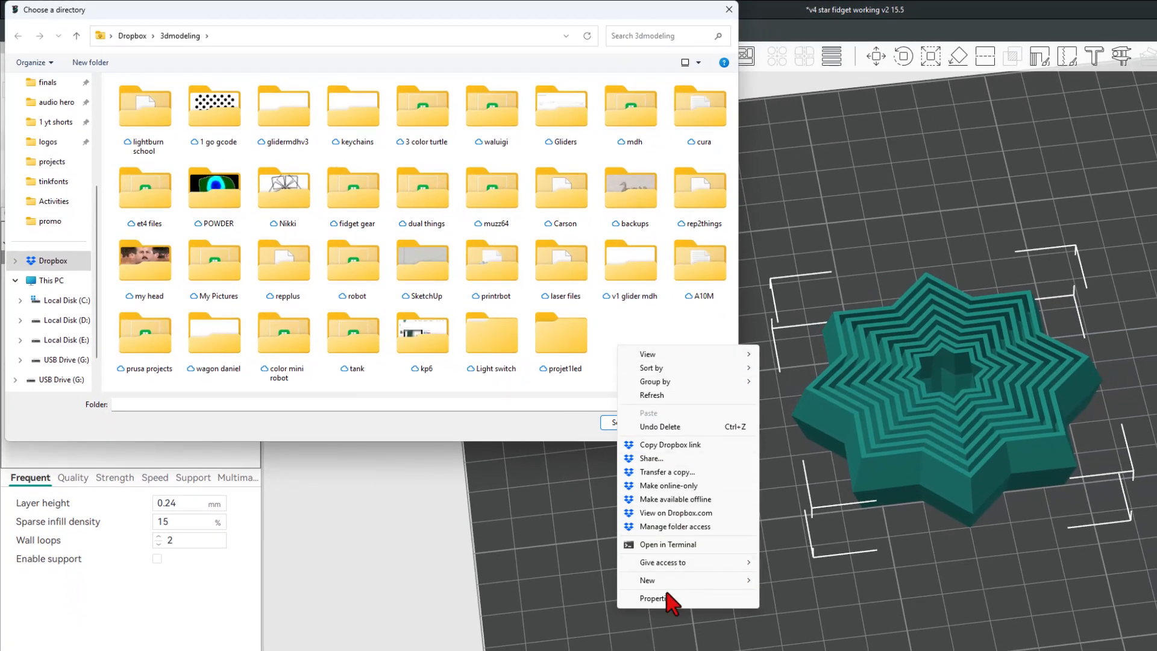
mouse_move(678, 584)
left_click(786, 582)
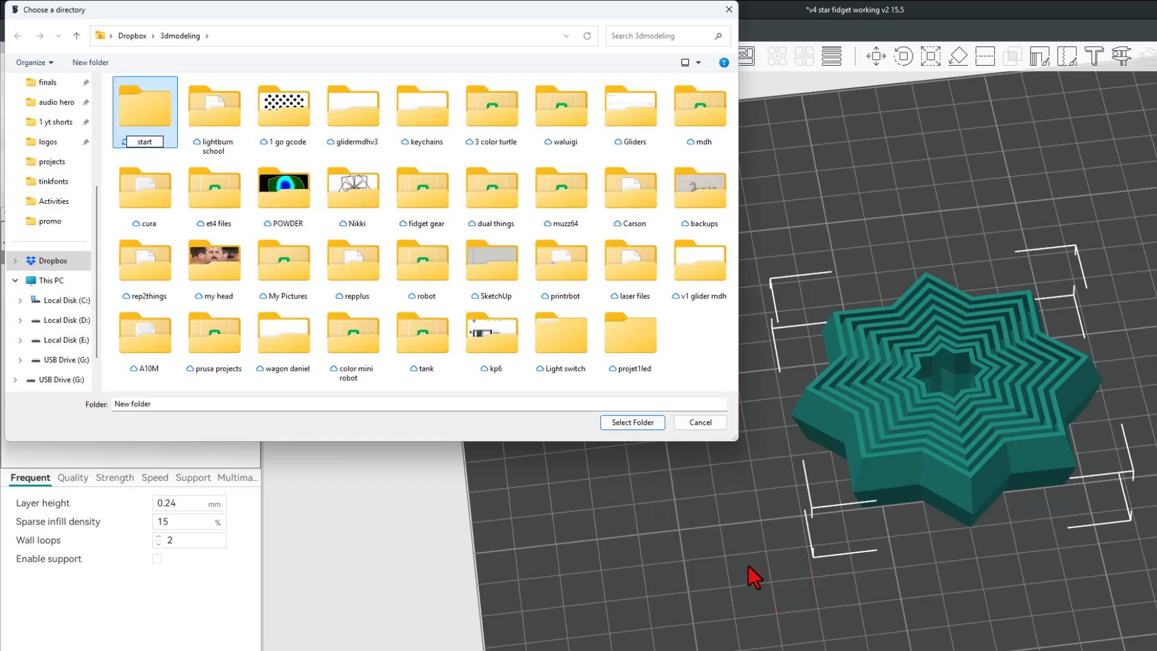
key("Return")
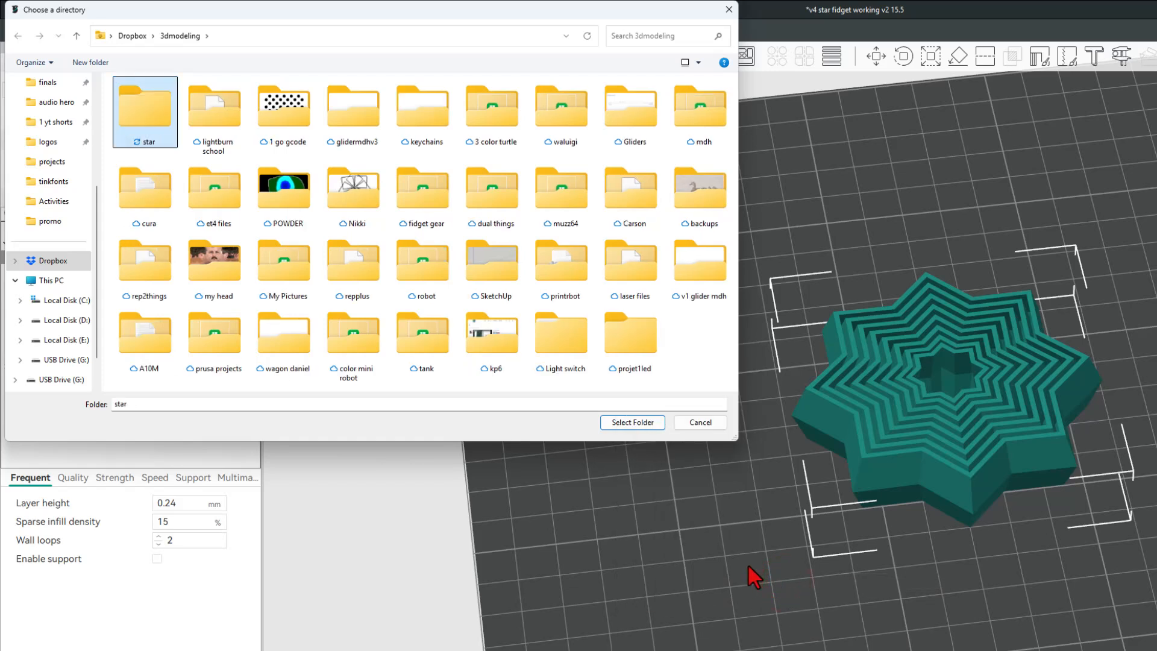
double_click(145, 107)
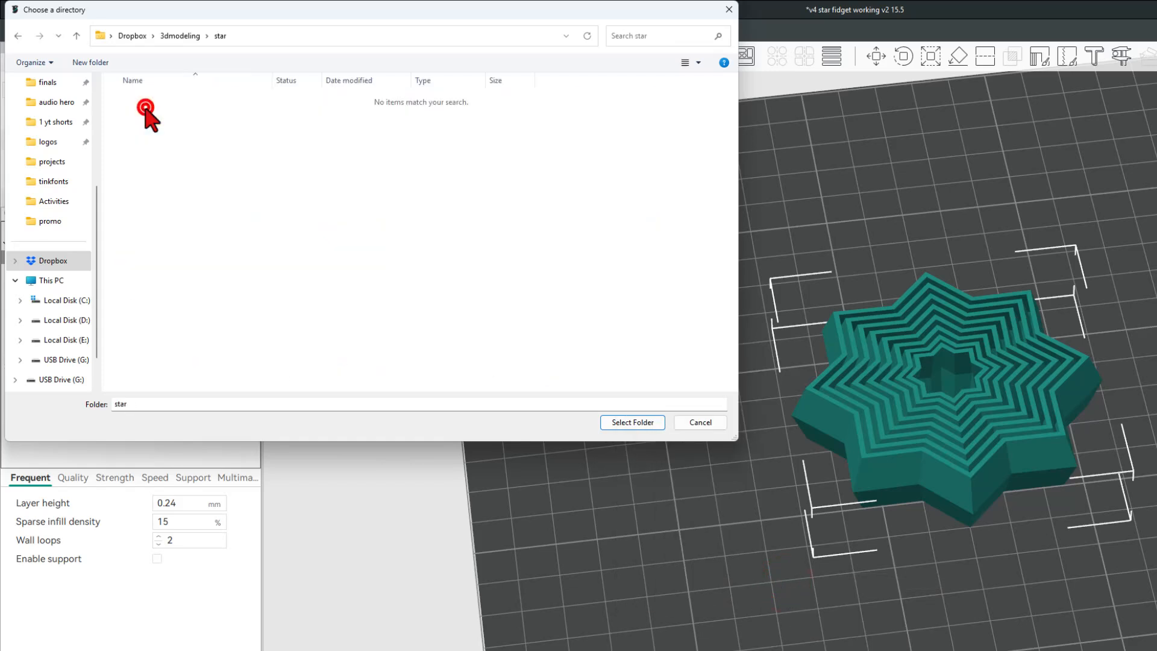
left_click(636, 425)
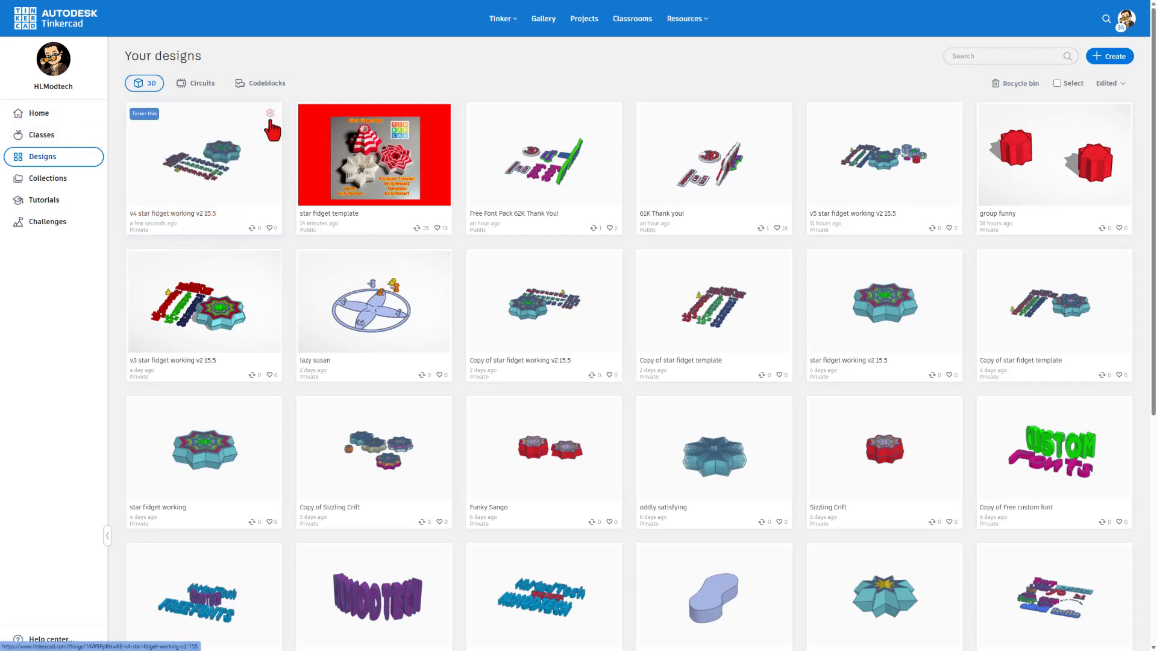
Step: Switch to Tinkercad and duplicate the v4 star fidget working v2 15.5 design
left_click(270, 113)
left_click(223, 140)
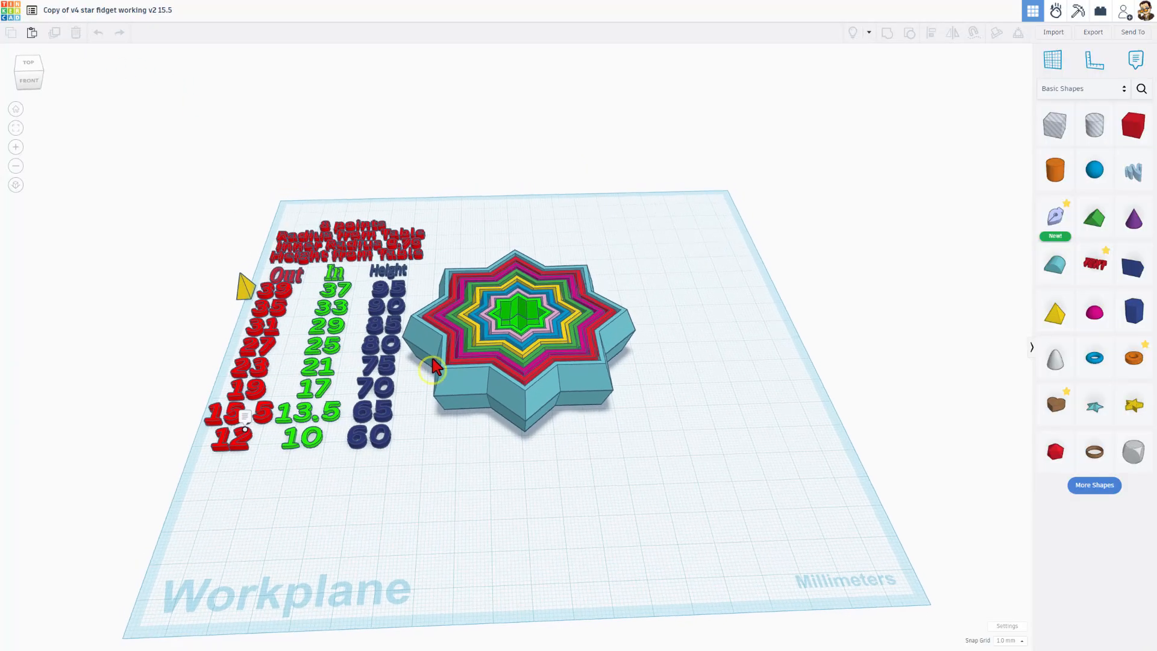
Step: Examine the native star fidget's outer ring and nested rings from low front and overhead views
left_click(581, 383)
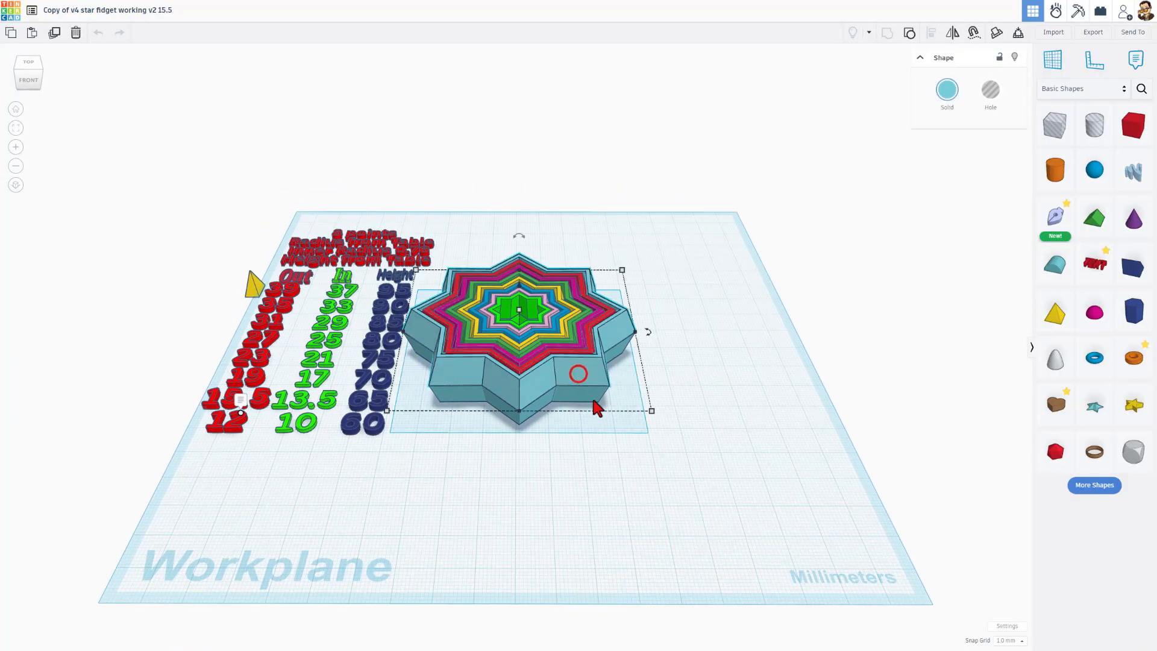
left_click(693, 408)
right_click_drag(687, 411, 640, 439)
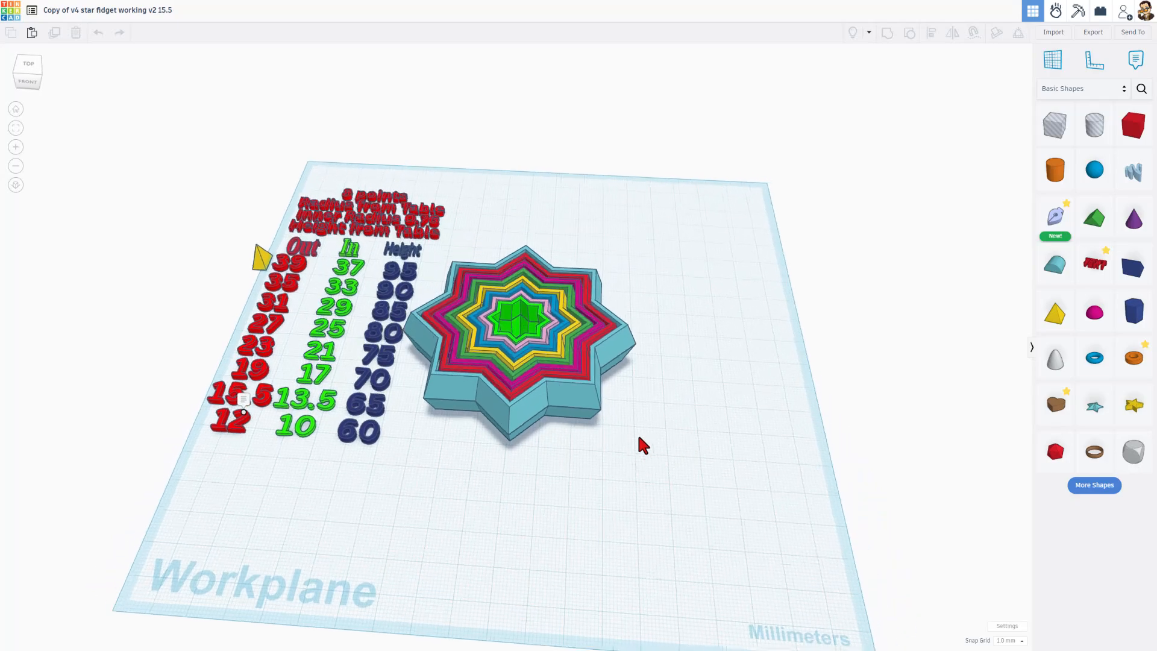
scroll(588, 379, "up", 3)
right_click_drag(575, 405, 573, 323)
left_click(563, 426)
left_click(559, 417)
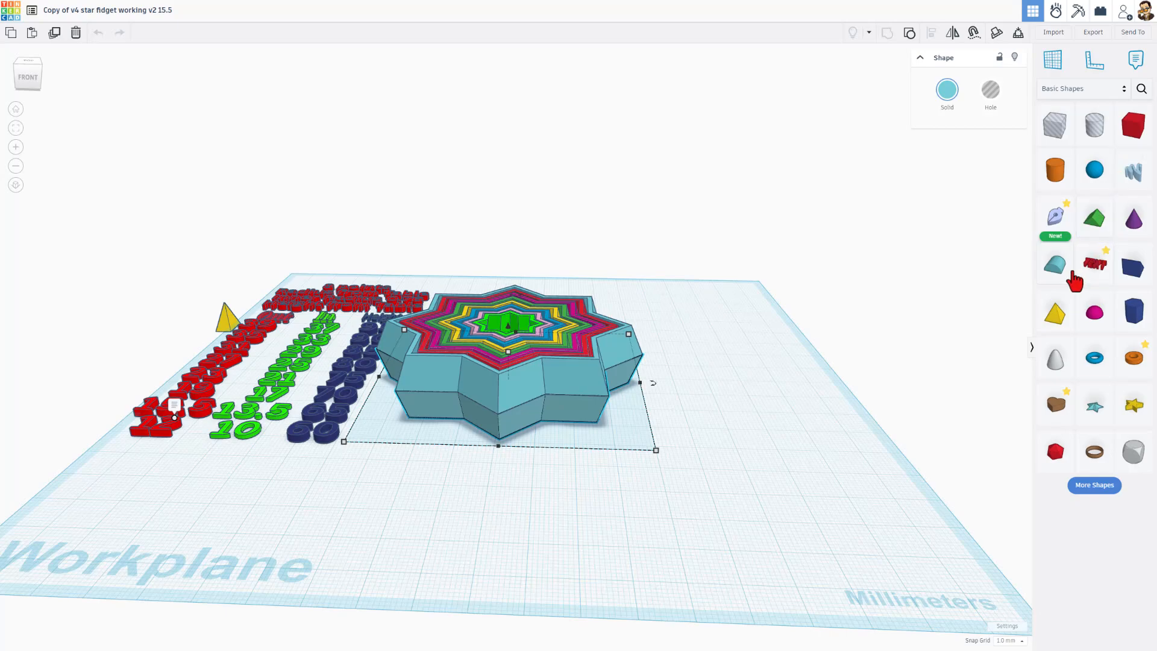
right_click_drag(859, 338, 847, 428)
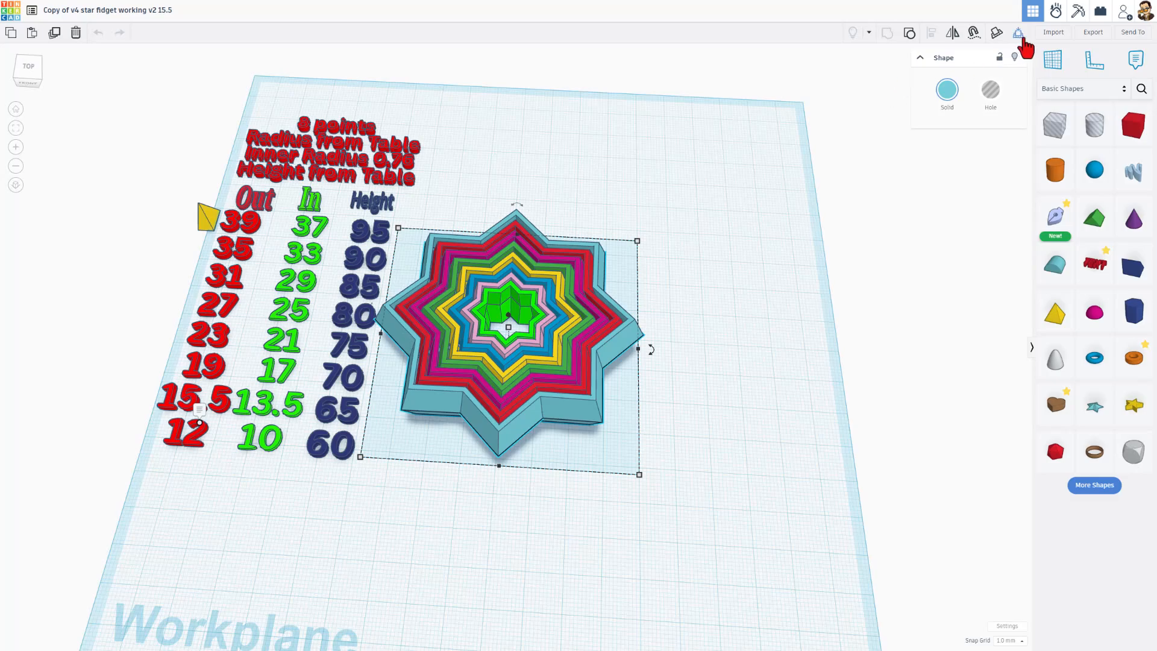
Step: Import v4 star fidget working v2 15.5.stl_1.stl from the star folder in millimeters at 100% scale
left_click(1054, 34)
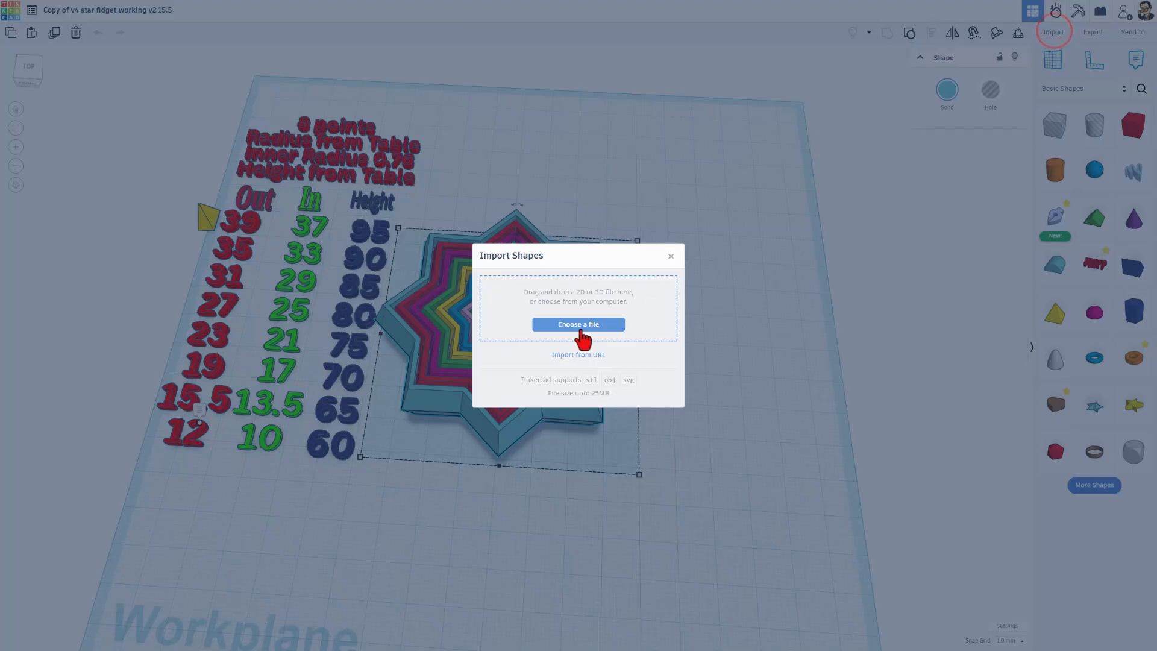
left_click(576, 326)
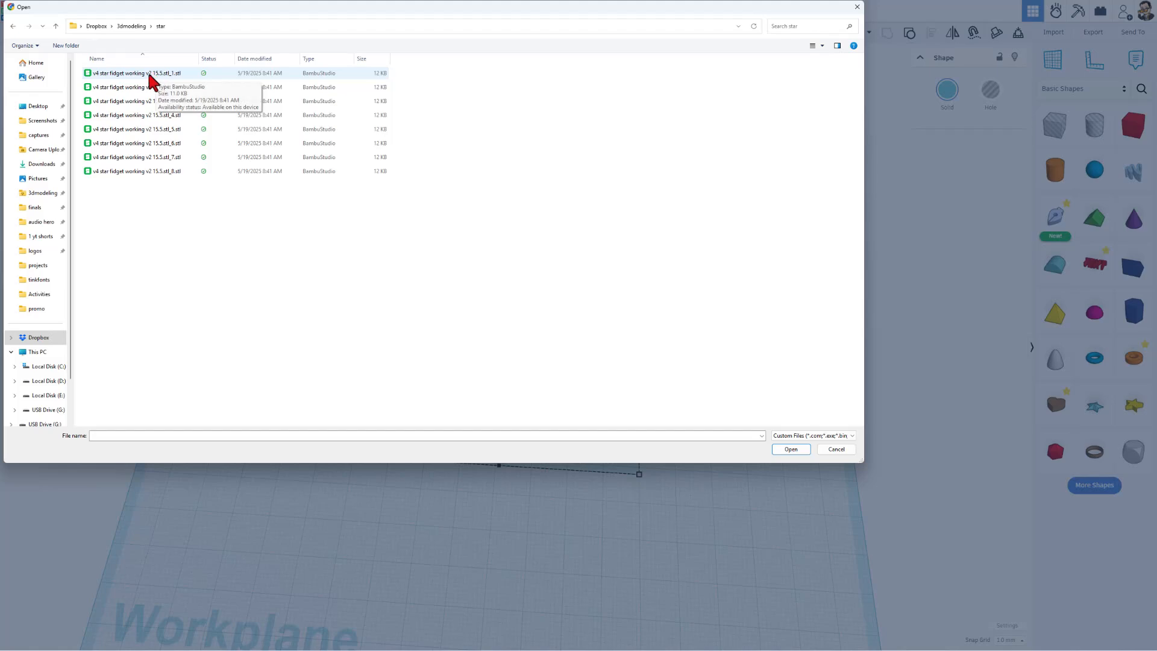
left_click(143, 73)
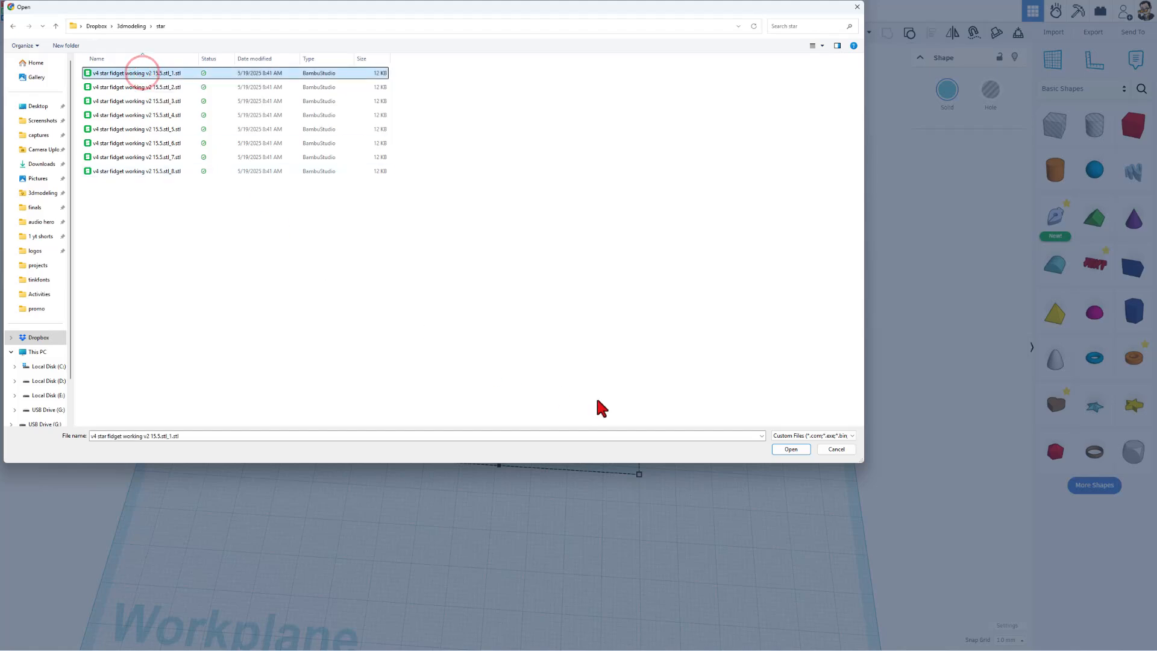
left_click(791, 449)
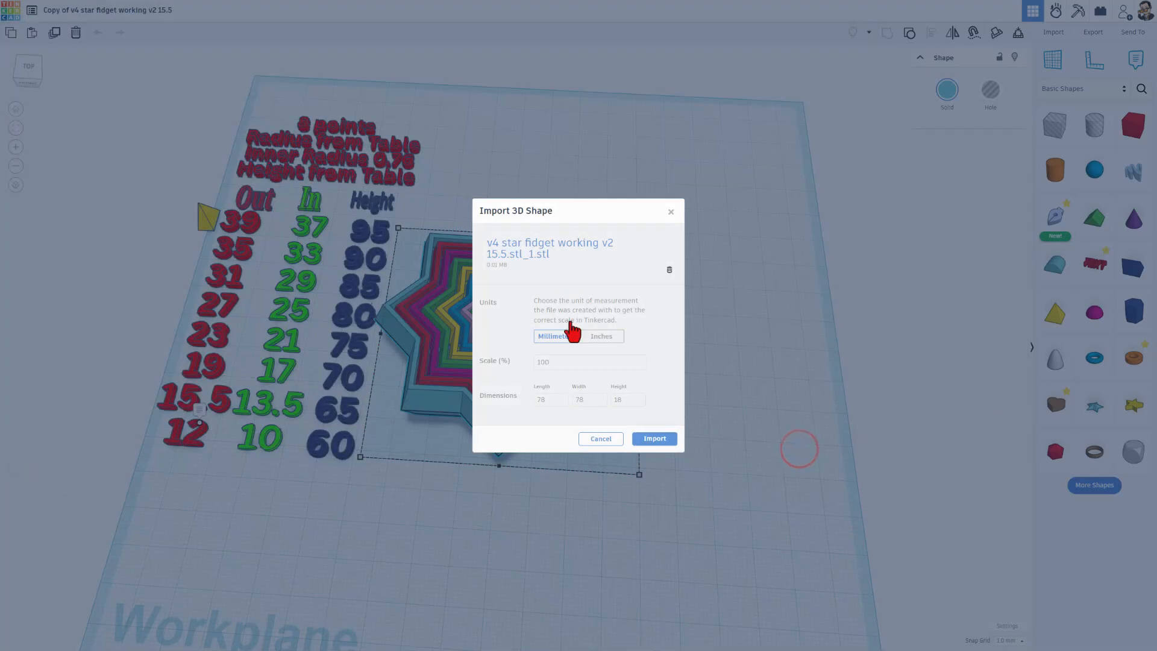
left_click(663, 440)
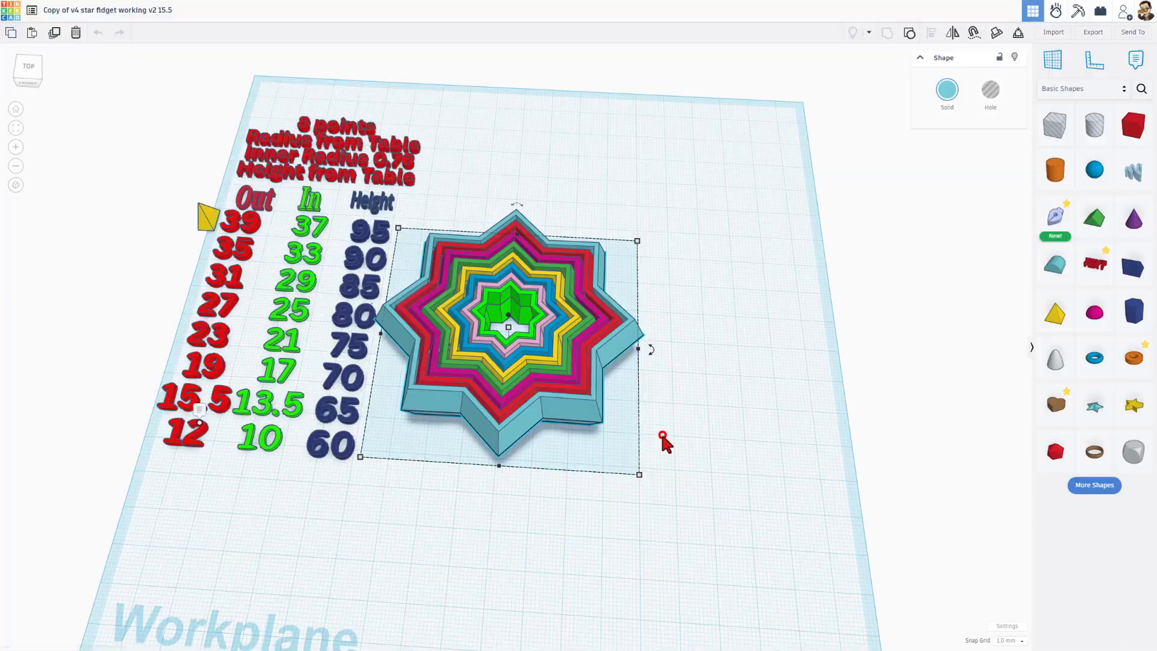
Step: Move the imported outer ring out of the star fidget to the back right area of the workplane
right_click_drag(661, 434, 430, 380)
left_click_drag(407, 365, 691, 375)
right_click_drag(692, 375, 725, 410)
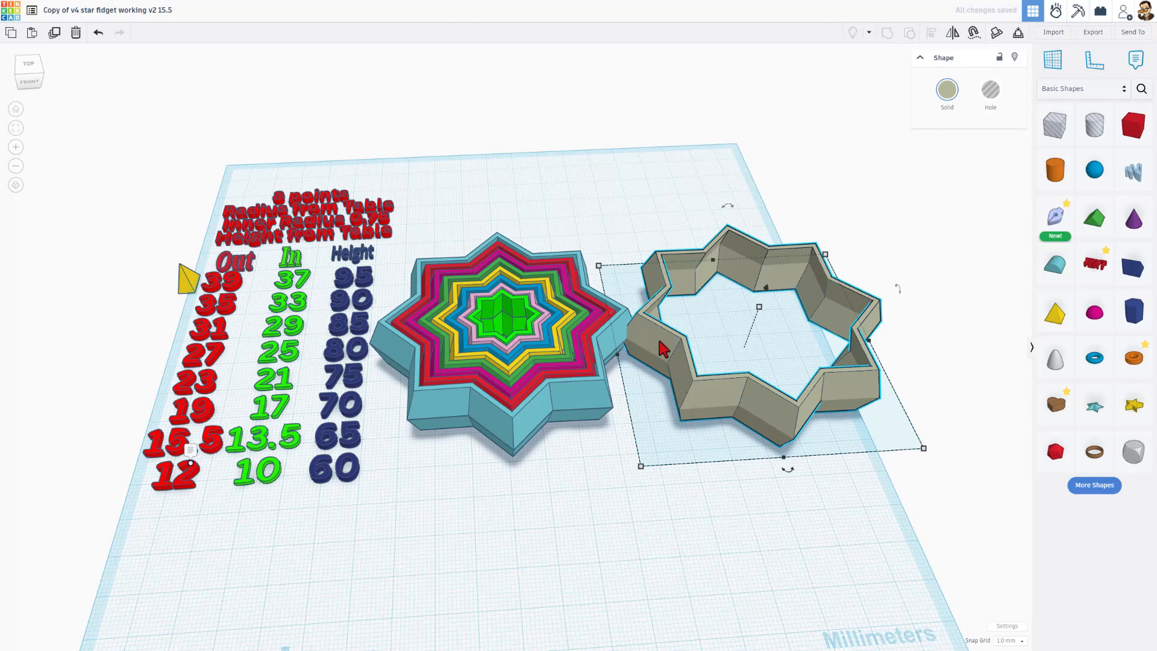
left_click_drag(693, 404, 692, 306)
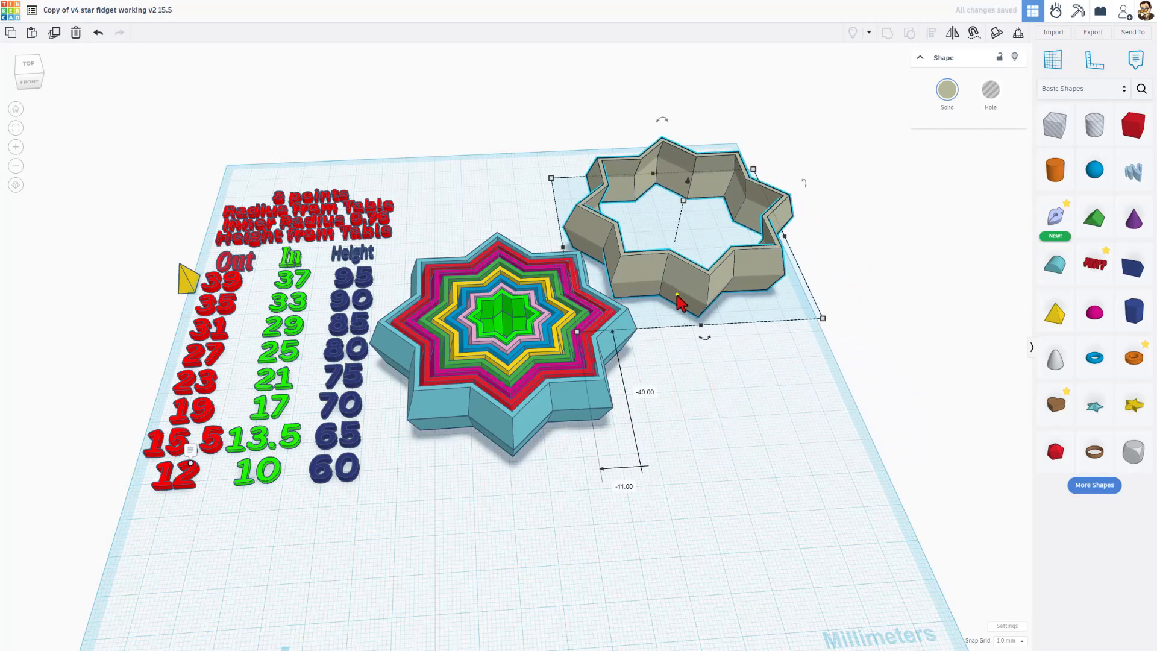
mouse_move(676, 294)
right_mouse_down()
mouse_move(696, 278)
mouse_move(681, 299)
mouse_move(697, 323)
mouse_move(693, 286)
right_mouse_up()
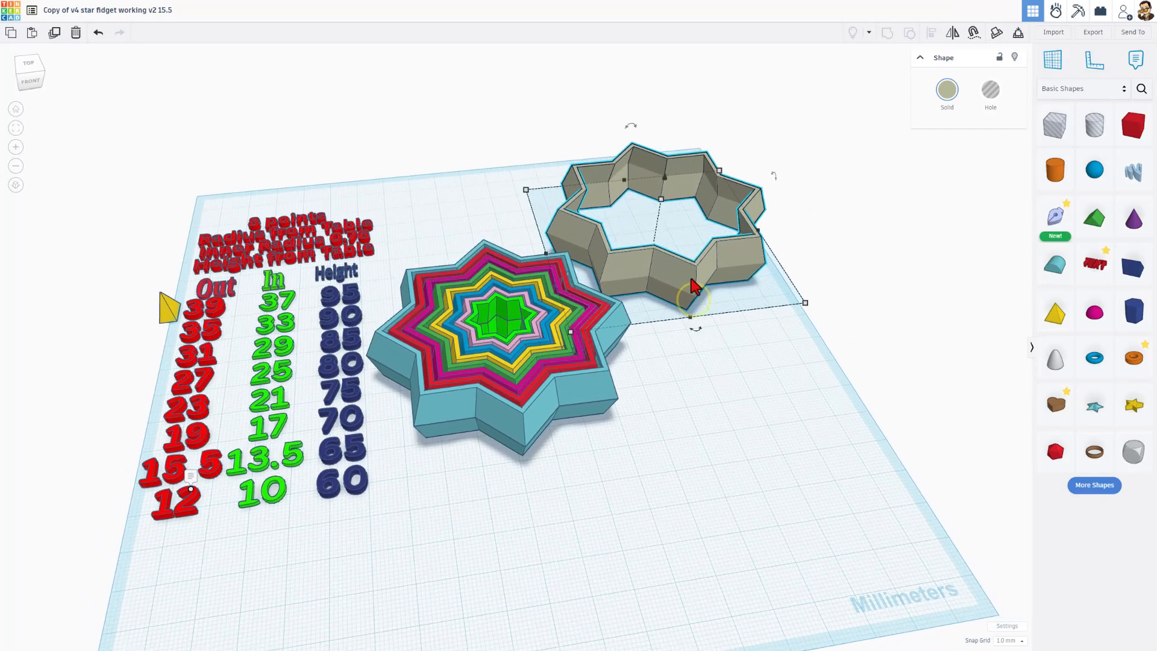
Step: Compare the native nested star with the imported STL ring by selecting each in turn
left_click(538, 400)
right_click_drag(552, 410, 540, 481)
left_click(585, 412)
left_click(539, 480)
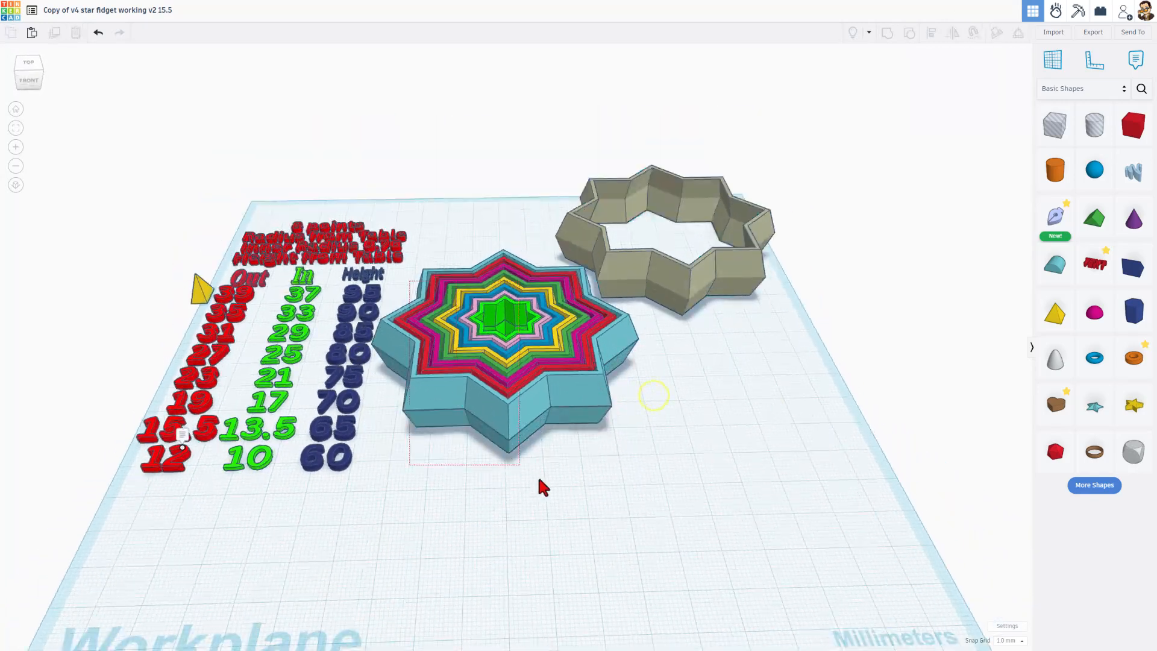
left_click_drag(542, 486, 545, 472)
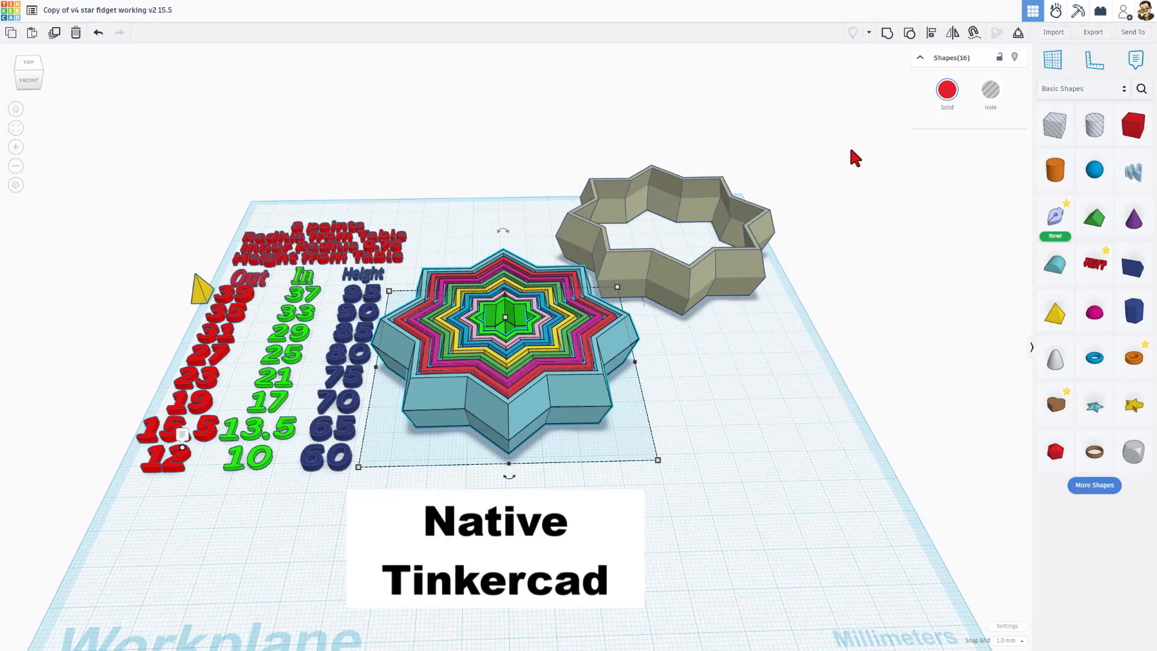
left_click(691, 292)
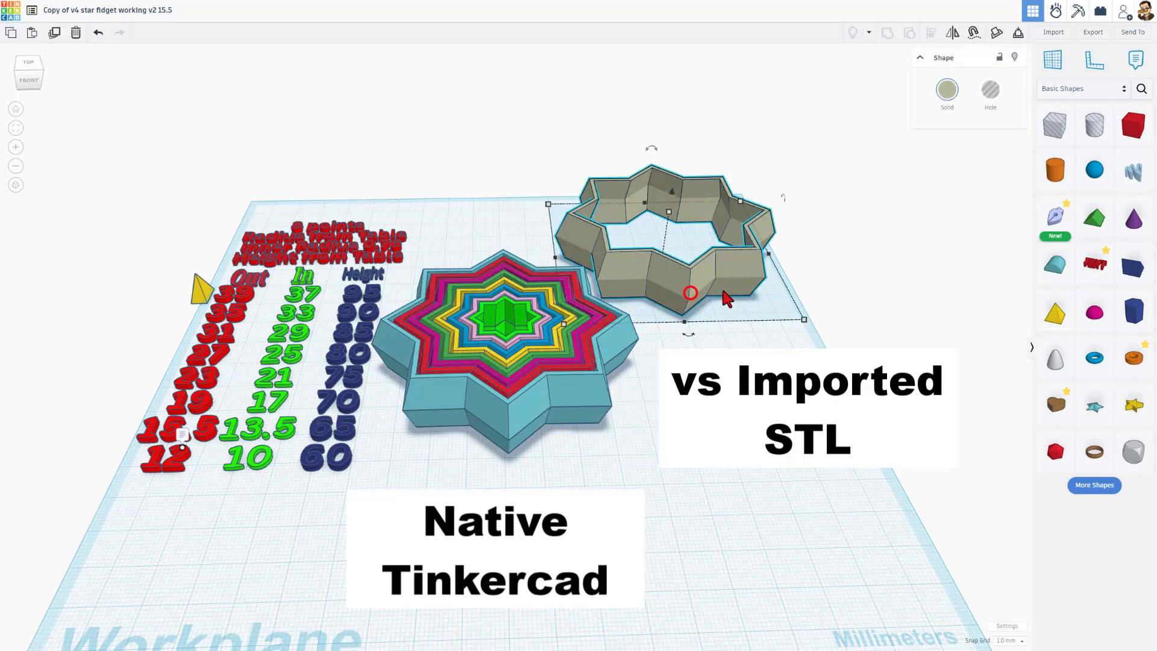
Step: Move all the native star rings together toward the front of the workplane, clear of its center
right_click_drag(710, 368, 712, 402)
left_click(712, 402)
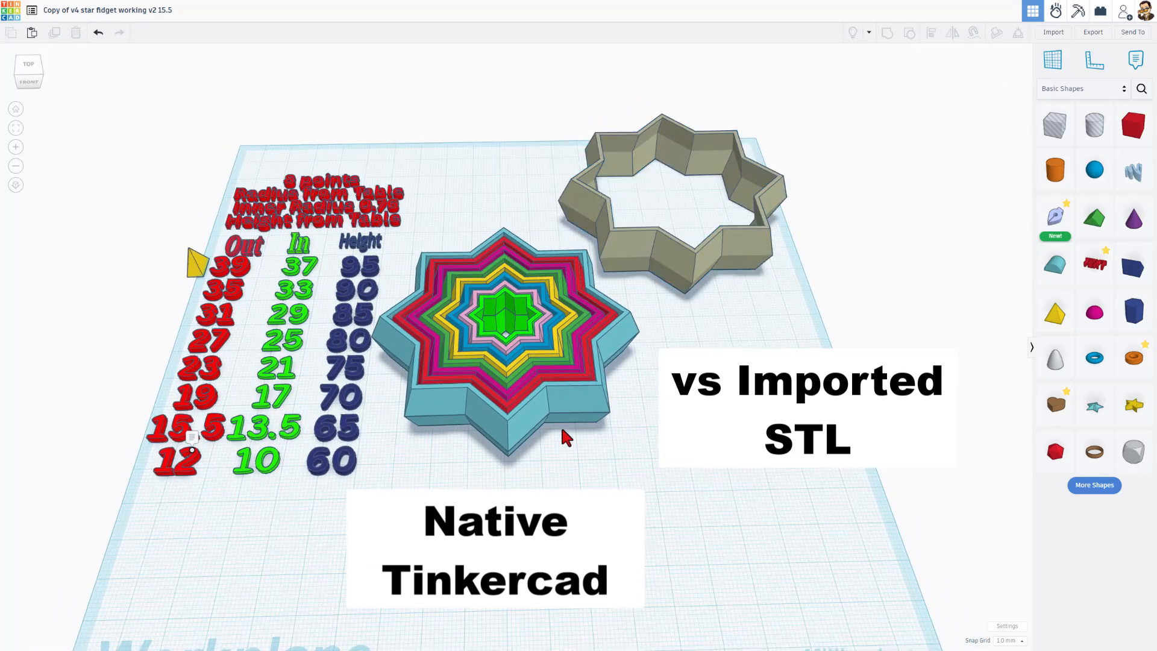
left_click_drag(536, 275, 548, 445)
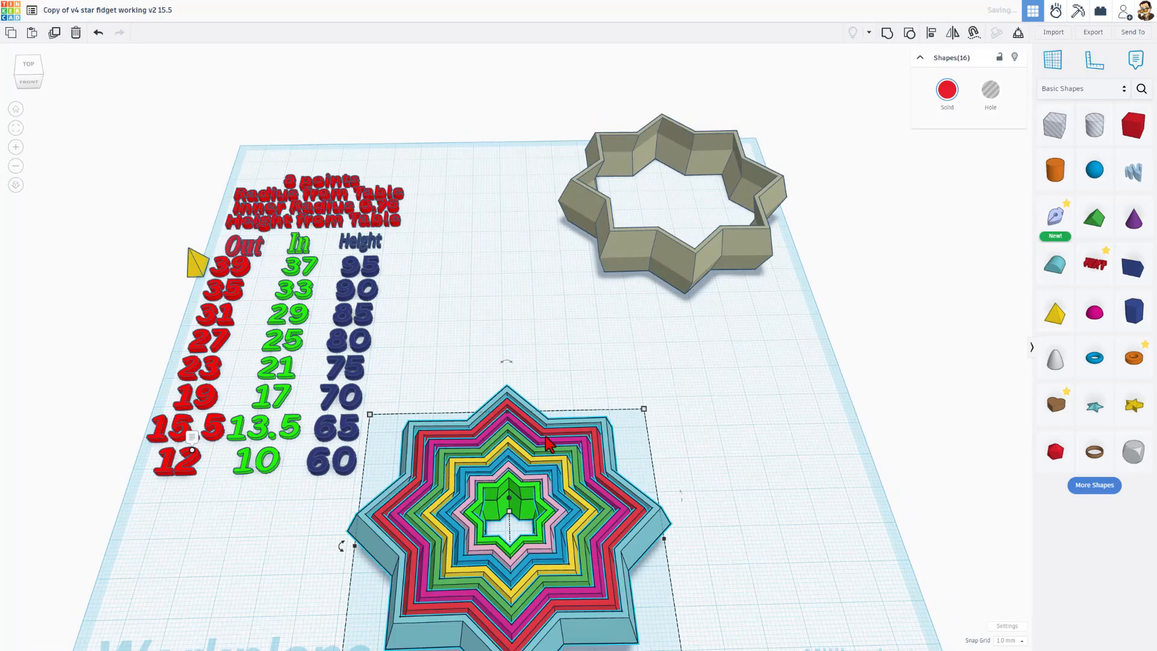
left_click(542, 313)
Step: Import v4 star fidget working v2 15.5.stl_2.stl from the star folder in millimeters at 100% scale
left_click(1051, 33)
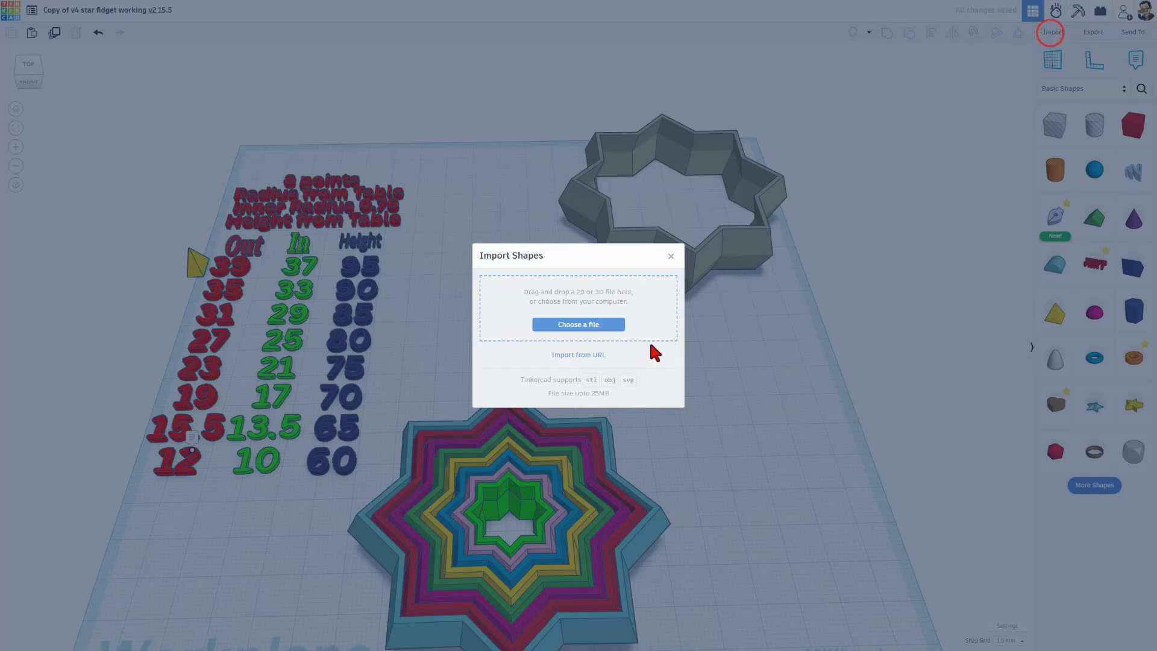
left_click(567, 325)
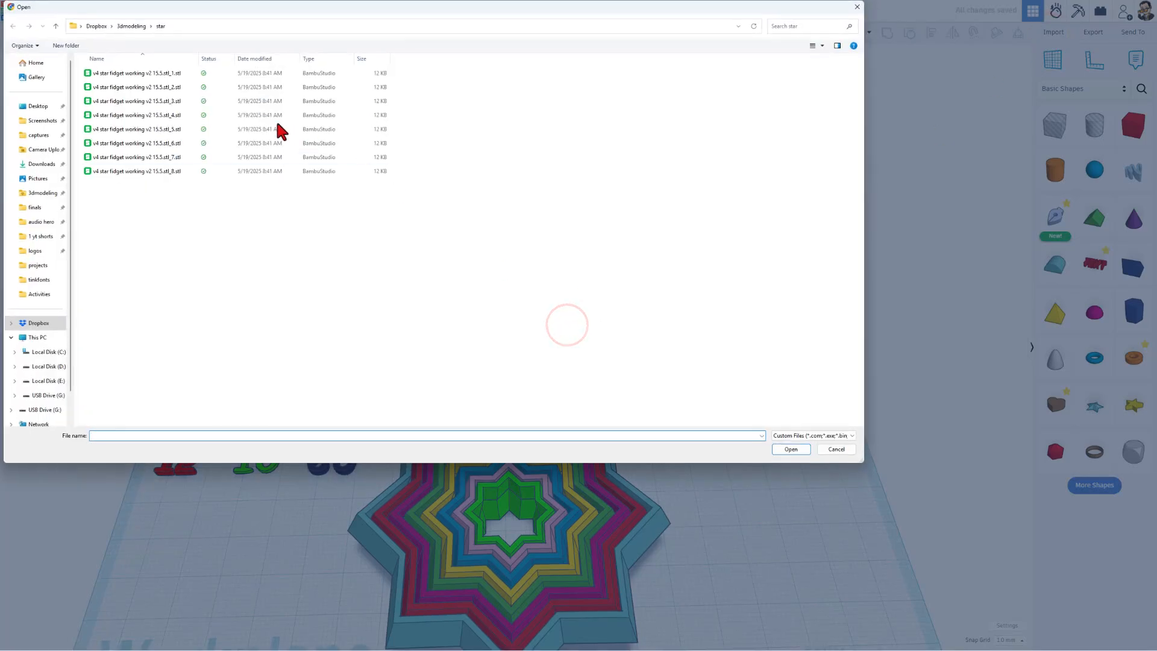
left_click(157, 89)
left_click(157, 88)
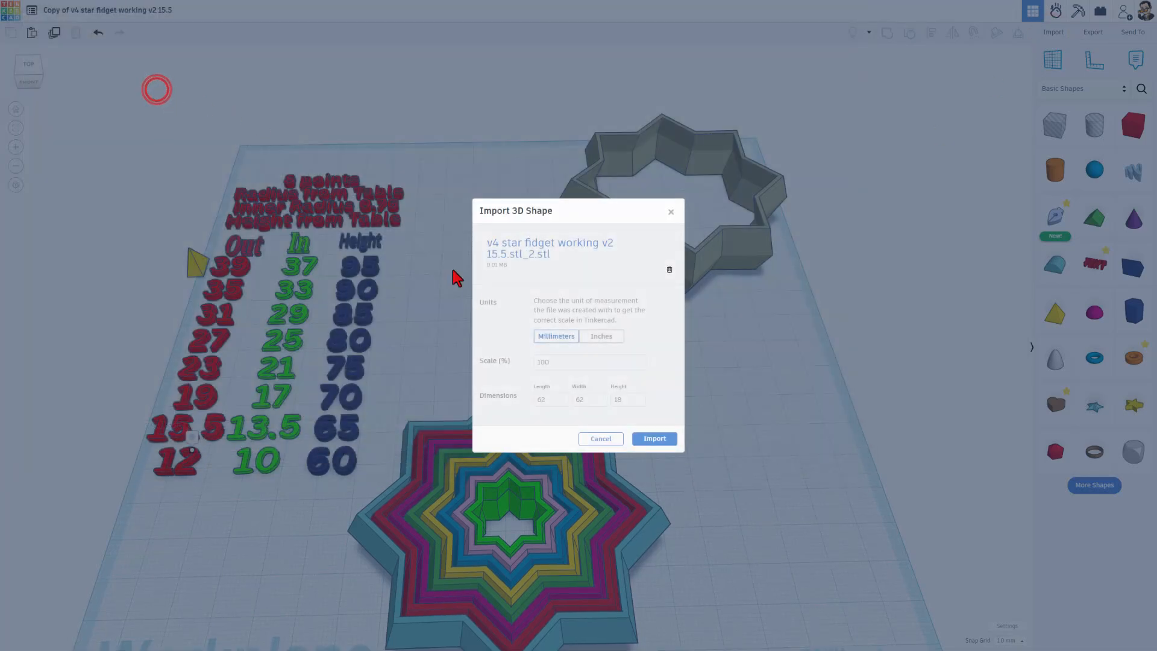
left_click(653, 442)
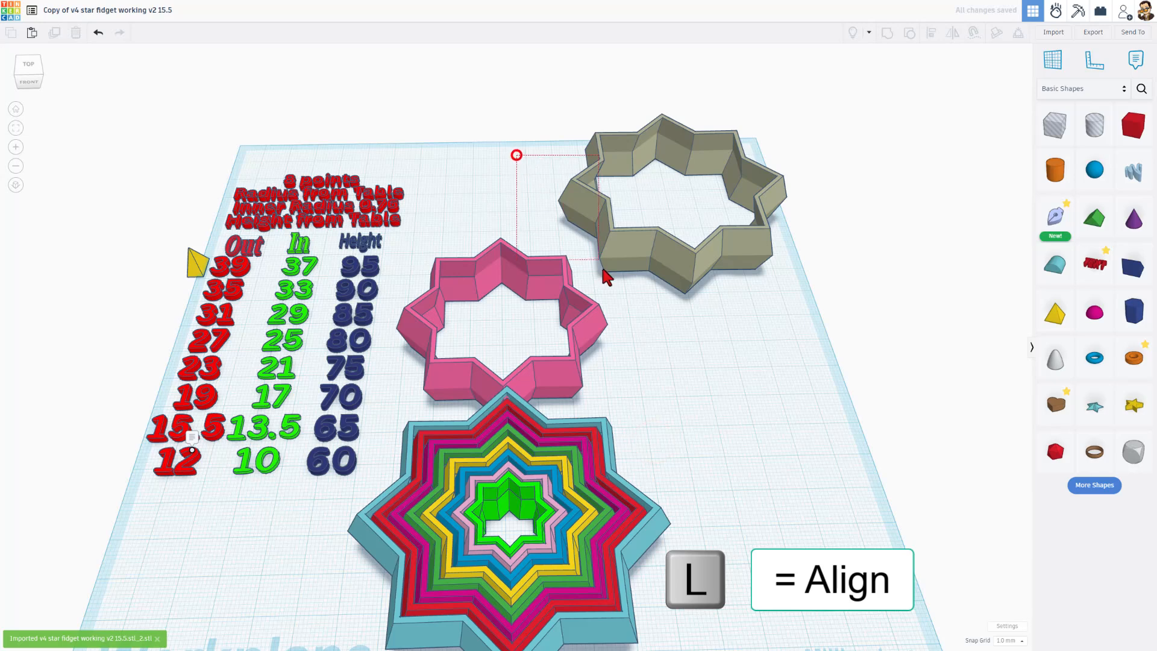
Step: Align the large imported ring with the pink imported ring so their centers match in both horizontal directions
left_click_drag(604, 270, 605, 283)
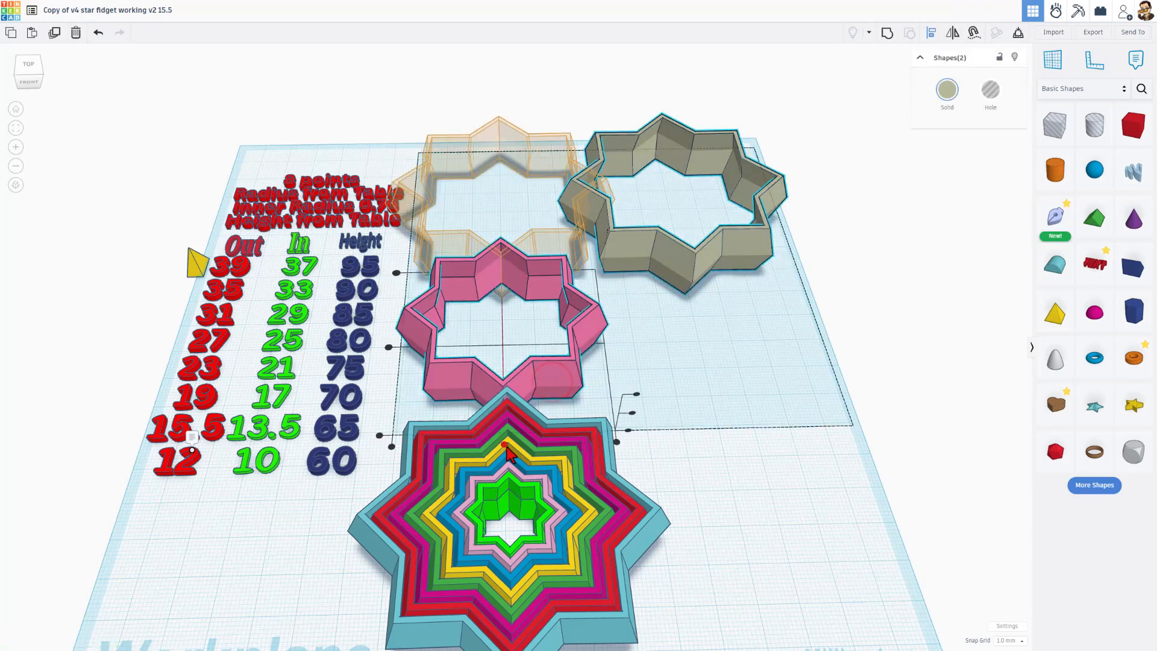
left_click(505, 445)
left_click(387, 349)
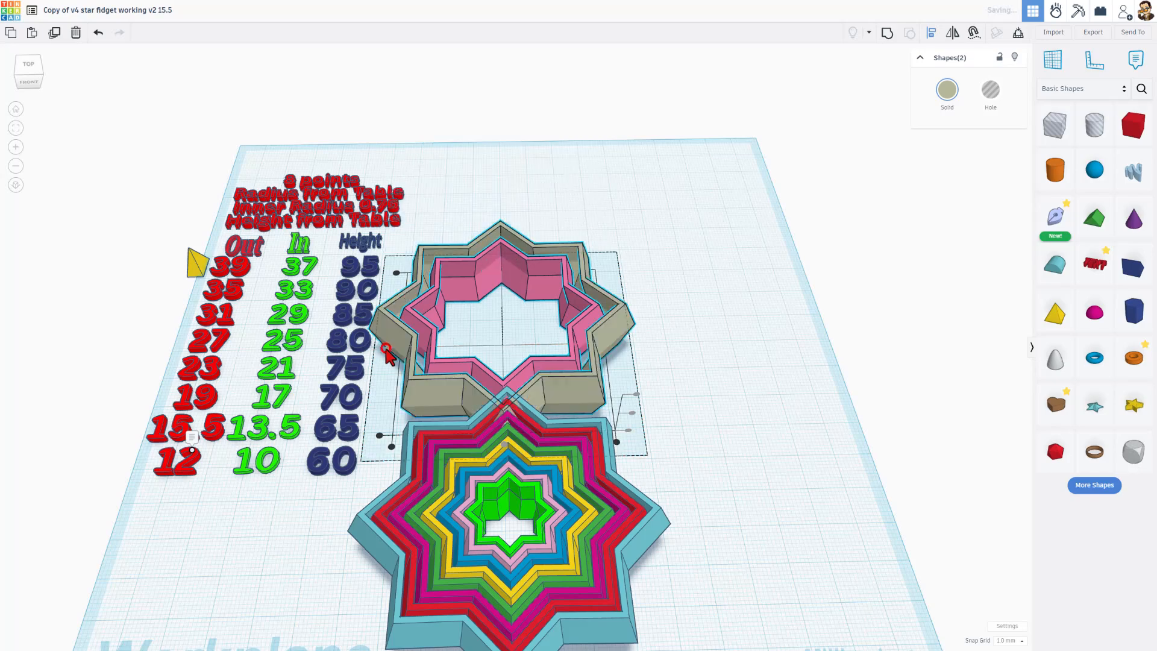
left_click(700, 251)
right_click_drag(699, 251, 689, 292)
left_click(689, 293)
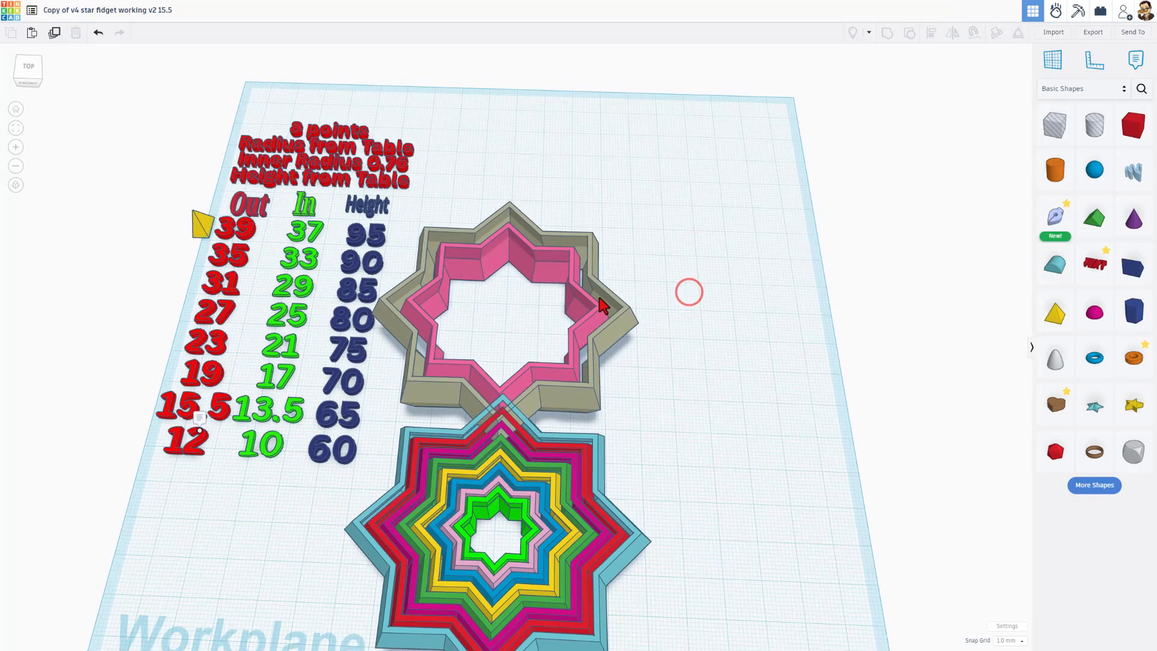
Step: Import the files ending in stl_3.stl and stl_4.stl from the star folder
left_click(1054, 32)
left_click(573, 325)
left_click(185, 101)
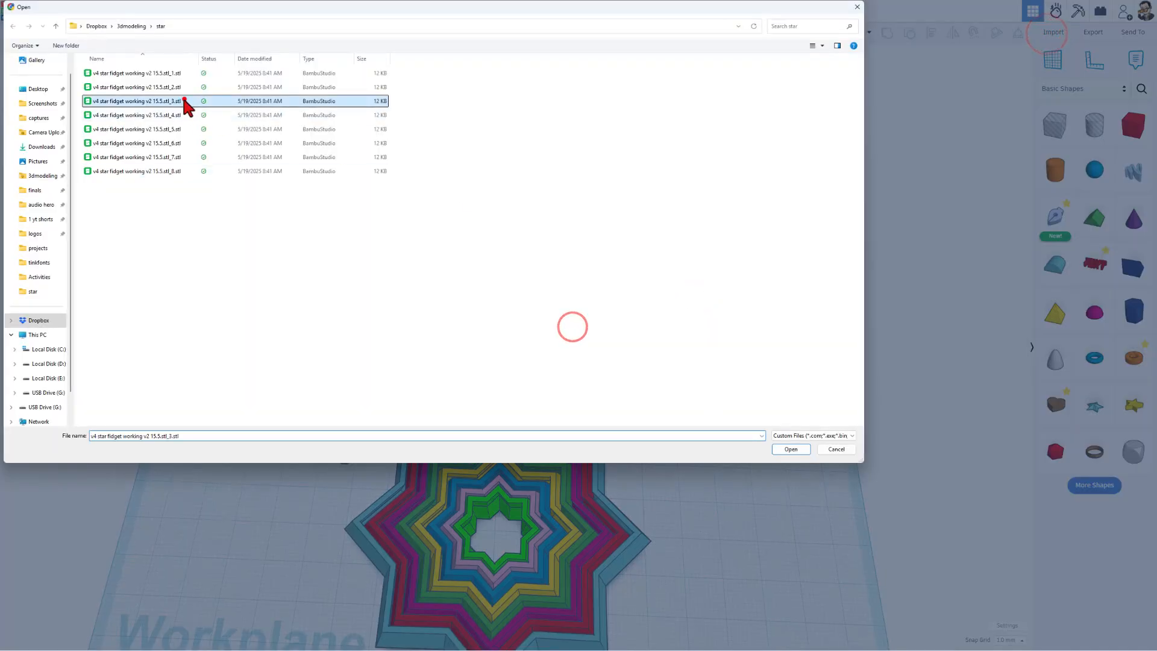
double_click(185, 101)
left_click(640, 433)
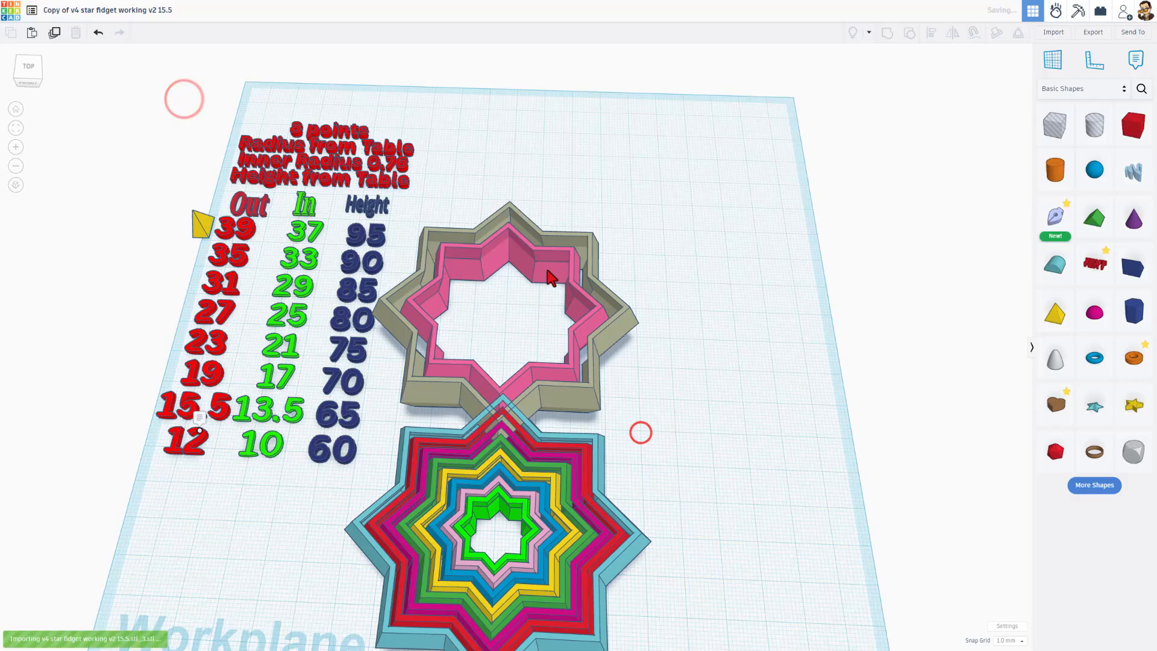
left_click(1049, 34)
left_click(580, 325)
left_click(661, 441)
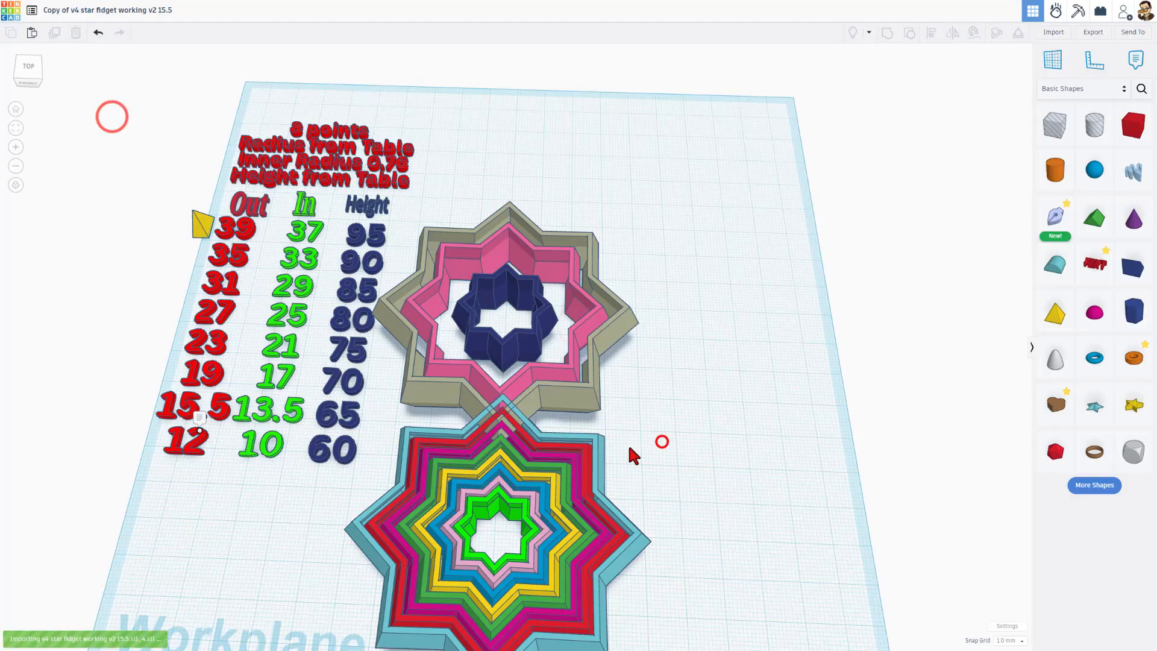
Step: Import the files ending in stl_5.stl and stl_6.stl from the star folder
left_click(1053, 32)
left_click(577, 322)
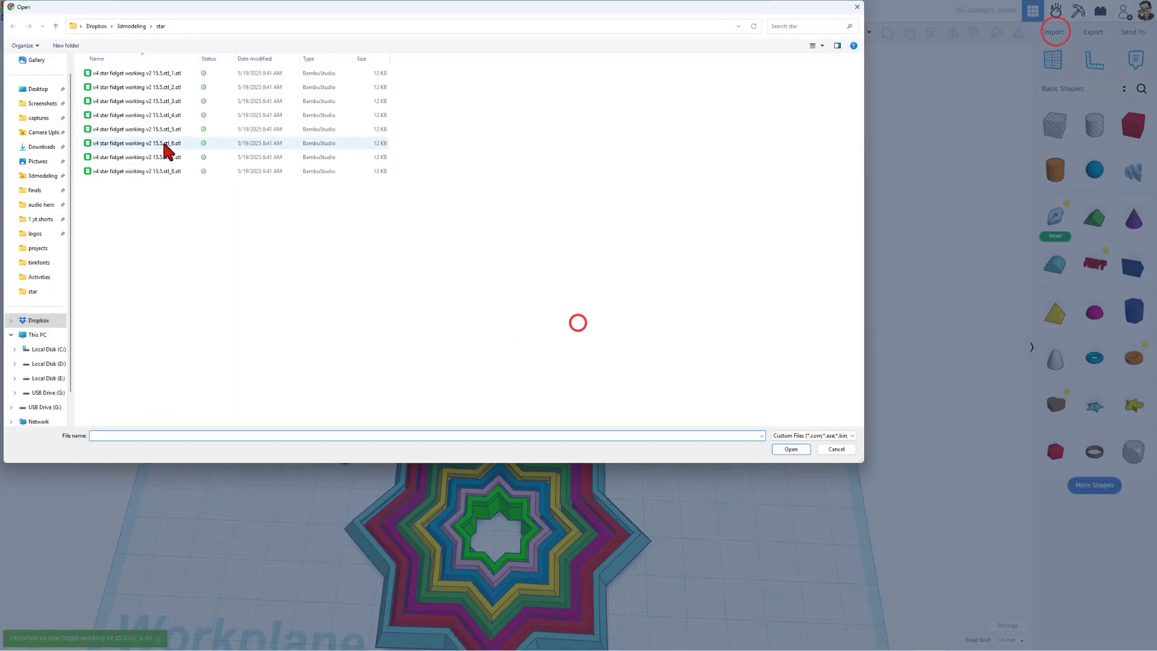
double_click(165, 132)
left_click(661, 441)
left_click(1053, 32)
left_click(569, 324)
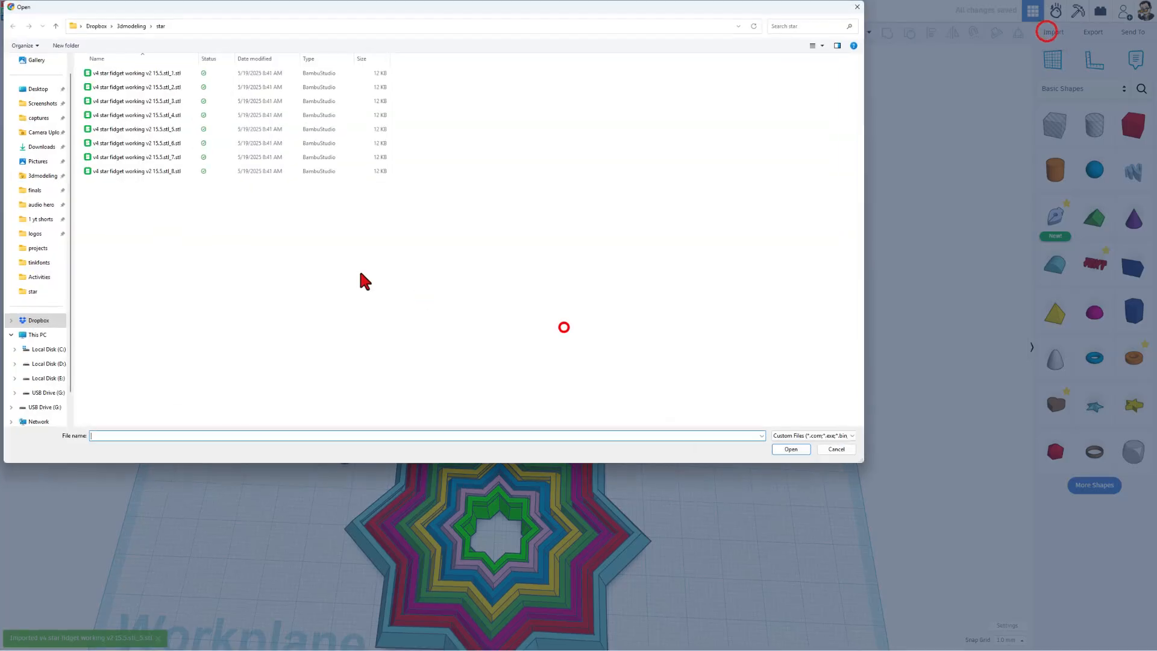
double_click(132, 138)
left_click(654, 439)
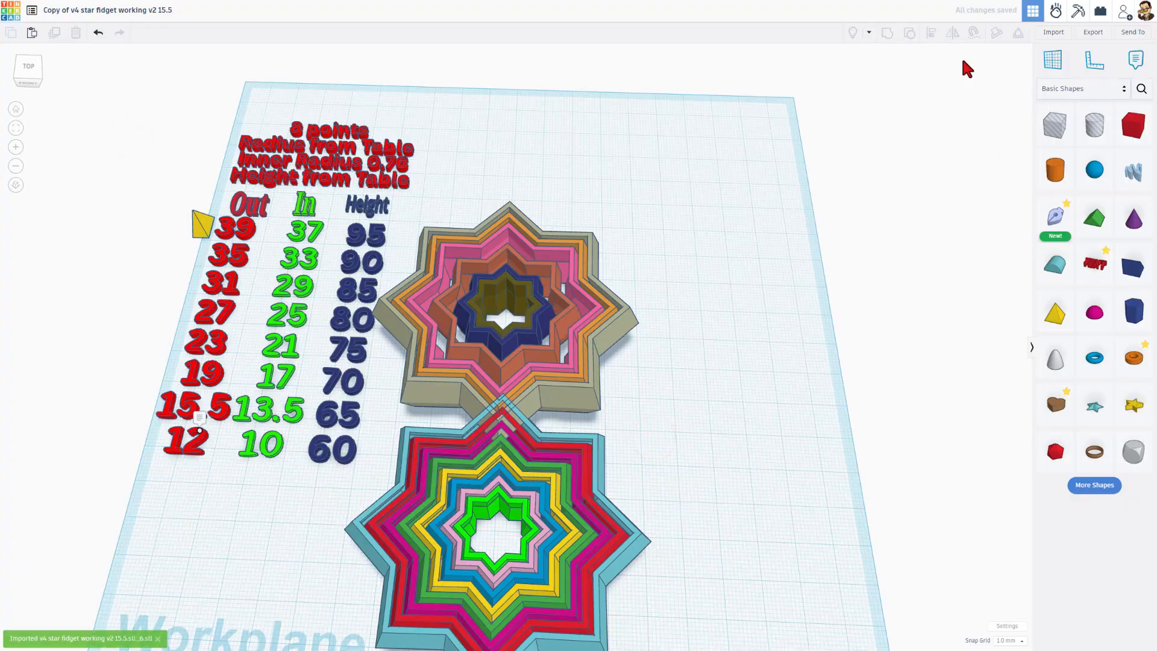
Step: Import the last two ring files, ending in stl_7.stl and stl_8.stl, from the star folder
left_click(1053, 31)
left_click(576, 322)
double_click(135, 151)
left_click(657, 443)
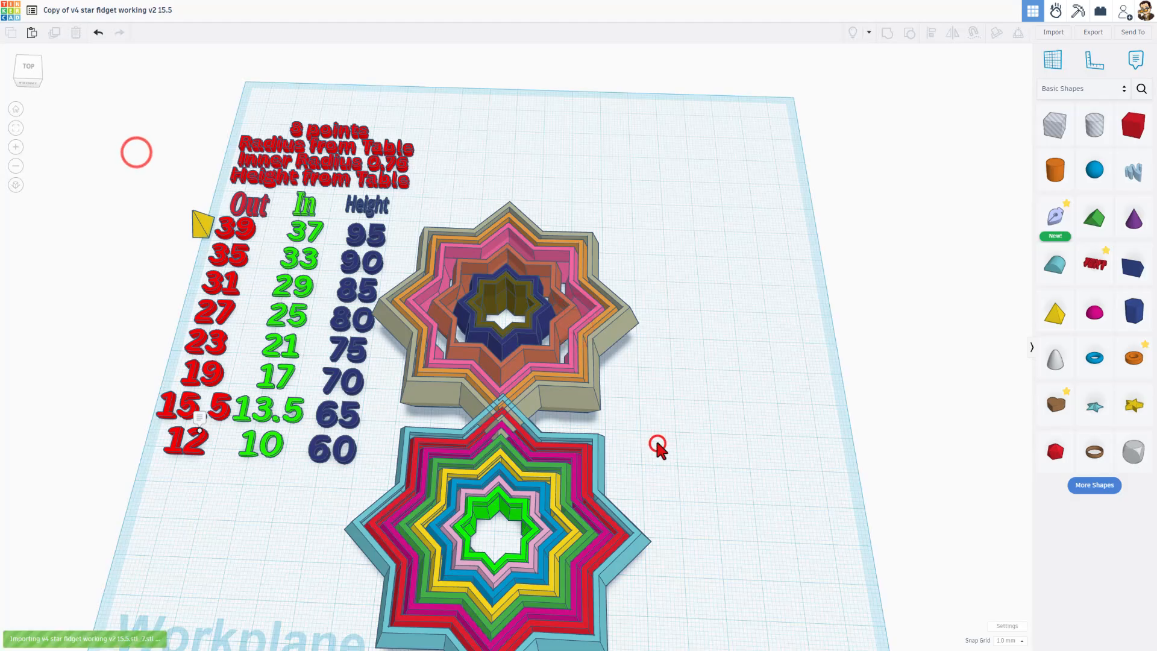
left_click(1053, 32)
left_click(561, 323)
double_click(122, 175)
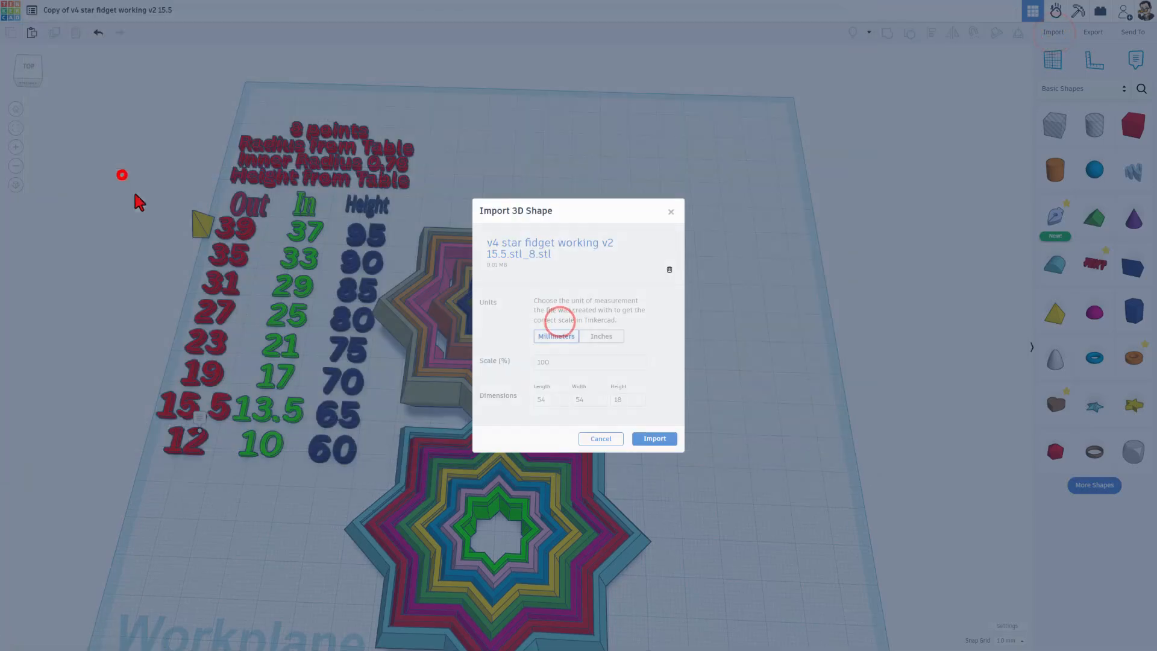
left_click(653, 441)
Step: Compare the imported STL star with the native star from low side and overhead views, selecting the native outer ring
right_click_drag(708, 347, 672, 316)
mouse_move(605, 347)
right_mouse_down()
mouse_move(652, 334)
mouse_move(592, 323)
mouse_move(605, 413)
mouse_move(610, 369)
right_mouse_up()
right_click_drag(619, 416, 500, 446)
left_click(495, 429)
left_click(491, 463)
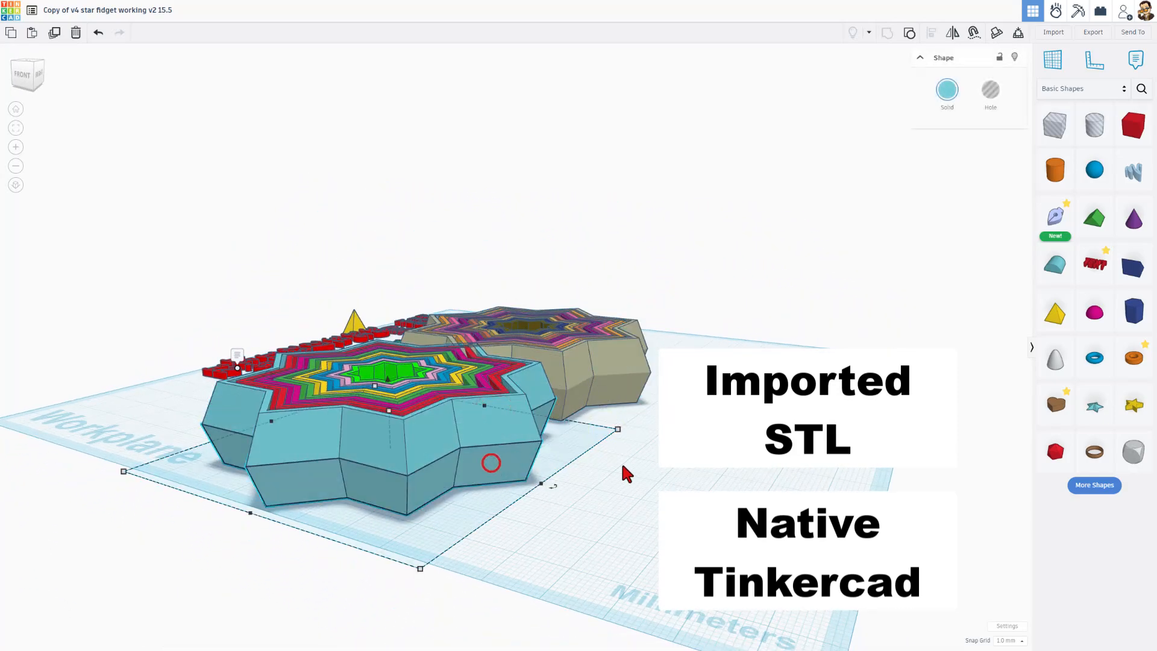
right_click_drag(620, 463, 672, 560)
middle_click_drag(672, 560, 671, 491)
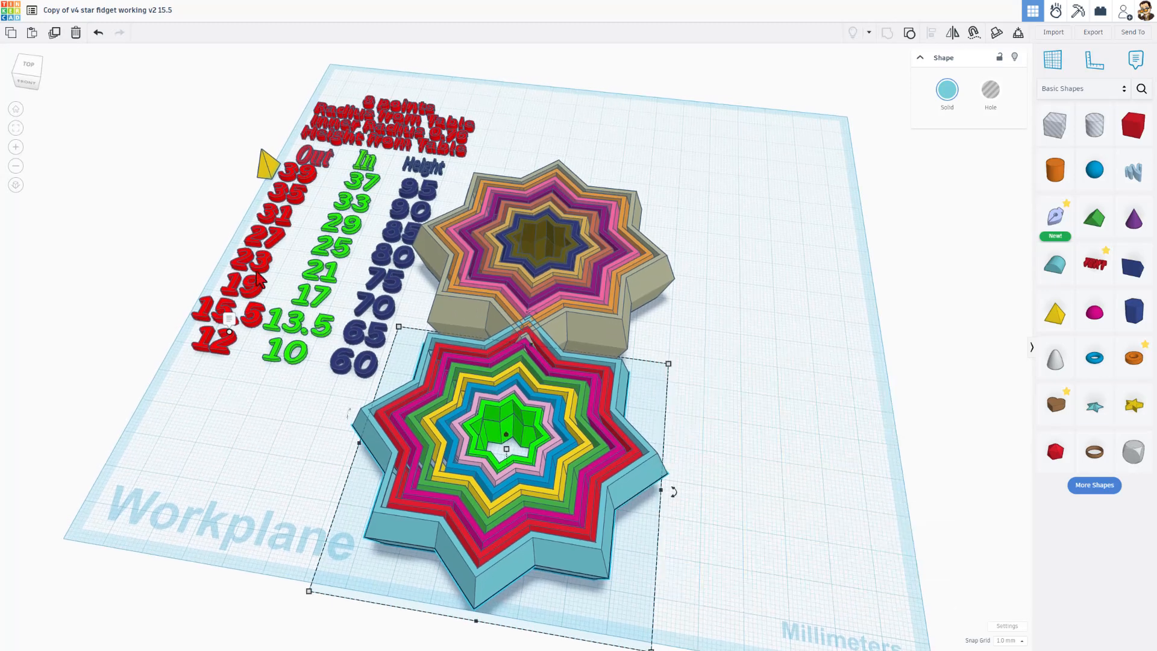